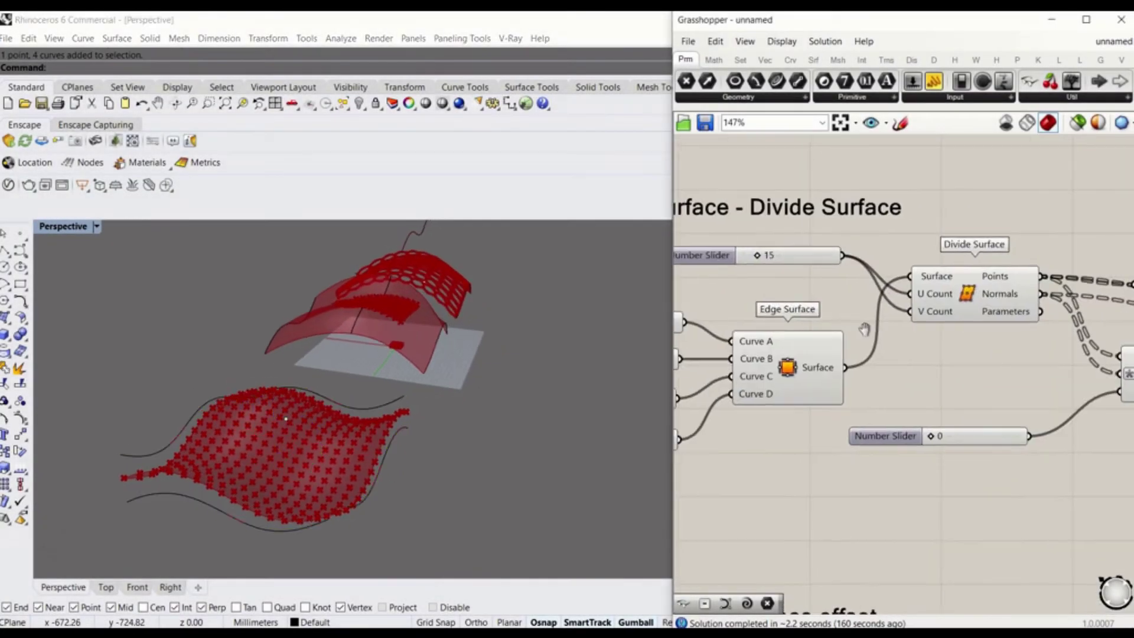
# Drag the normal-length slider to 100 and orbit to view the spiky surface
pyautogui.moveTo(915, 439); pyautogui.dragTo(978, 440)
pyautogui.moveTo(1092, 408); pyautogui.dragTo(831, 420, button='right')
pyautogui.scroll(-2, 831, 420)
pyautogui.moveTo(810, 537); pyautogui.dragTo(805, 428, button='right')
pyautogui.scroll(4, 378, 355)
# Inspect the Isotrim group and offset surfaces, then bring up surface tutorial2's section titles
pyautogui.moveTo(389, 367); pyautogui.dragTo(289, 481, button='right')
pyautogui.moveTo(739, 532); pyautogui.dragTo(980, 406, button='right')
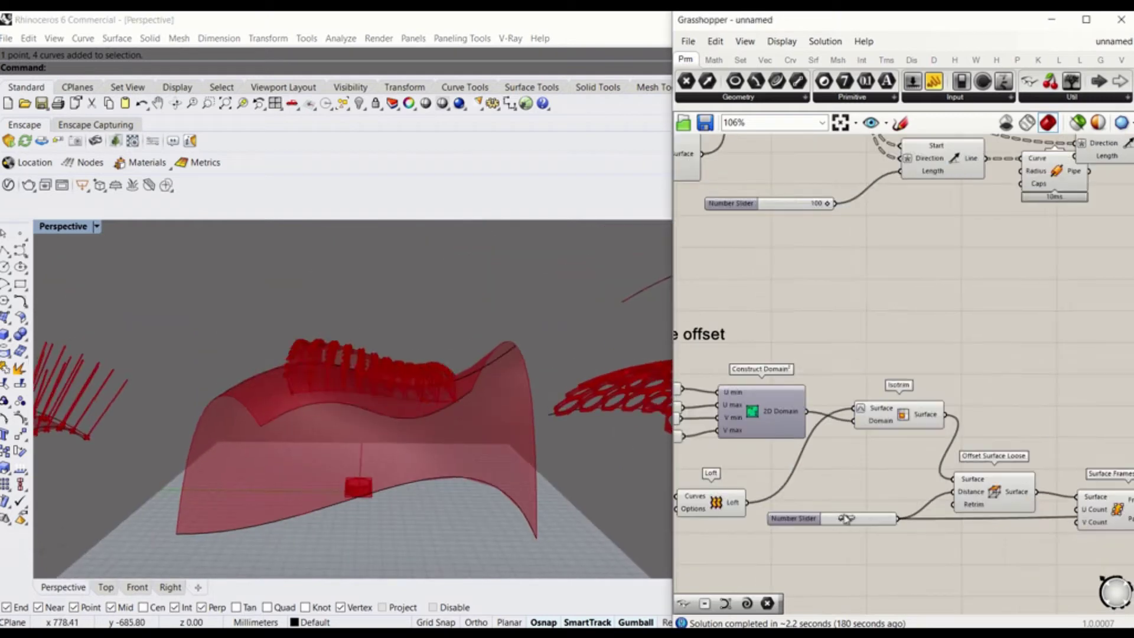
pyautogui.moveTo(519, 342); pyautogui.dragTo(284, 355, button='right')
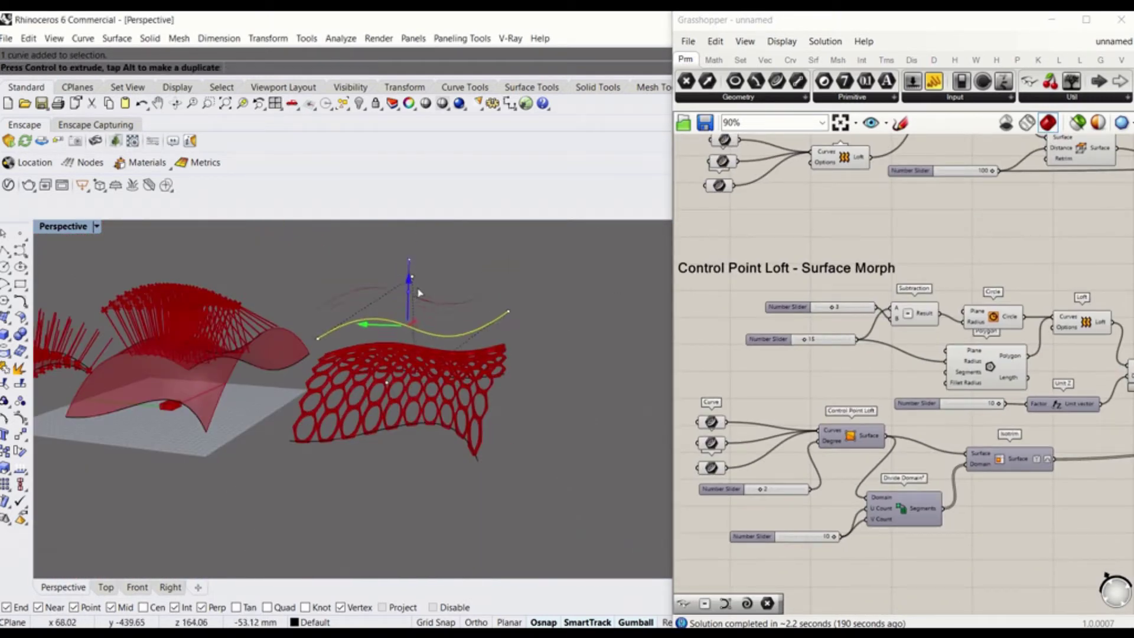
pyautogui.moveTo(434, 280); pyautogui.dragTo(434, 243)
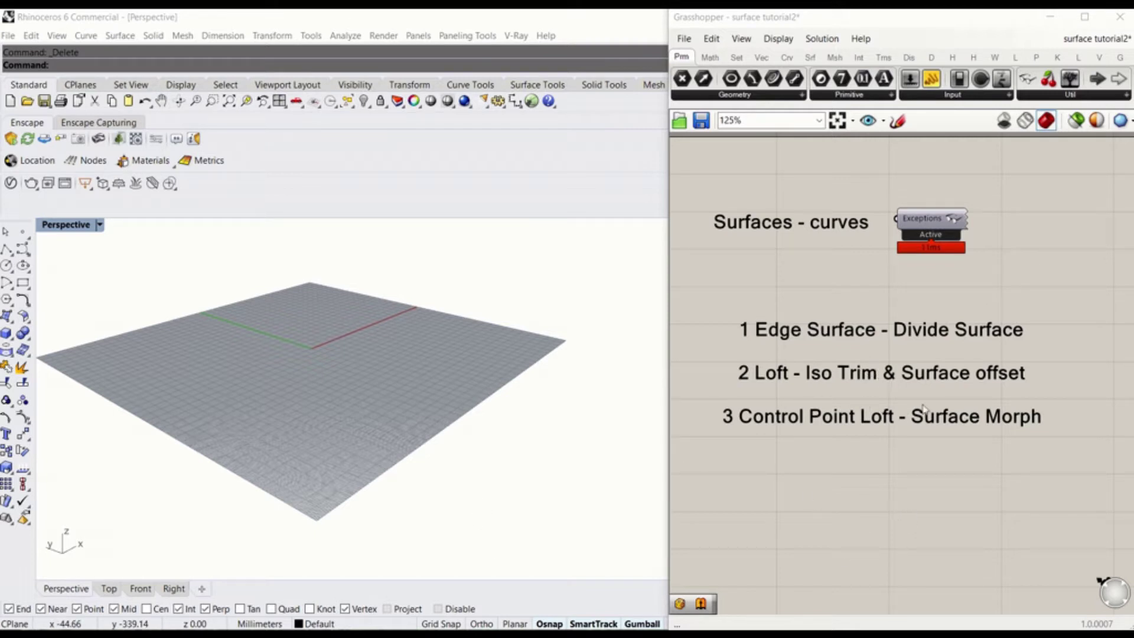
# Move the '2 Loft' and '3 Control Point Loft' titles further down the canvas
pyautogui.moveTo(1008, 471)
pyautogui.mouseDown()
pyautogui.moveTo(896, 413)
pyautogui.moveTo(824, 341)
pyautogui.mouseUp()
pyautogui.moveTo(900, 469); pyautogui.dragTo(868, 360, button='right')
pyautogui.scroll(-3, 868, 361)
pyautogui.moveTo(900, 287); pyautogui.dragTo(903, 394)
pyautogui.moveTo(908, 321)
pyautogui.mouseDown()
pyautogui.moveTo(893, 344)
pyautogui.moveTo(858, 317)
pyautogui.moveTo(936, 504)
pyautogui.moveTo(928, 561)
pyautogui.mouseUp()
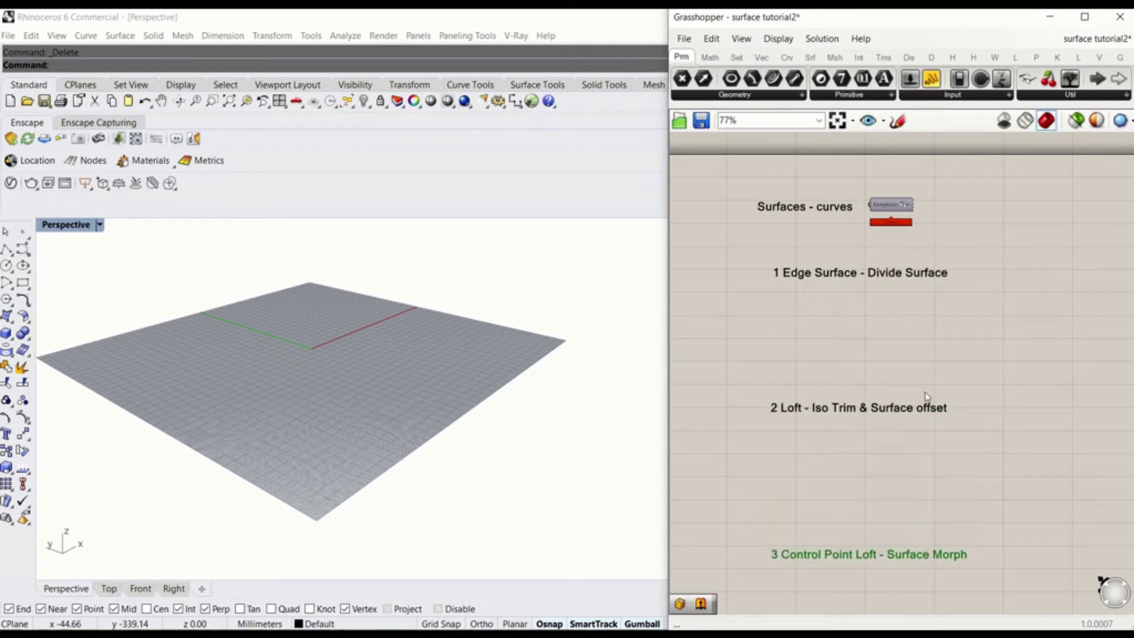
pyautogui.click(921, 332)
pyautogui.scroll(4, 869, 313)
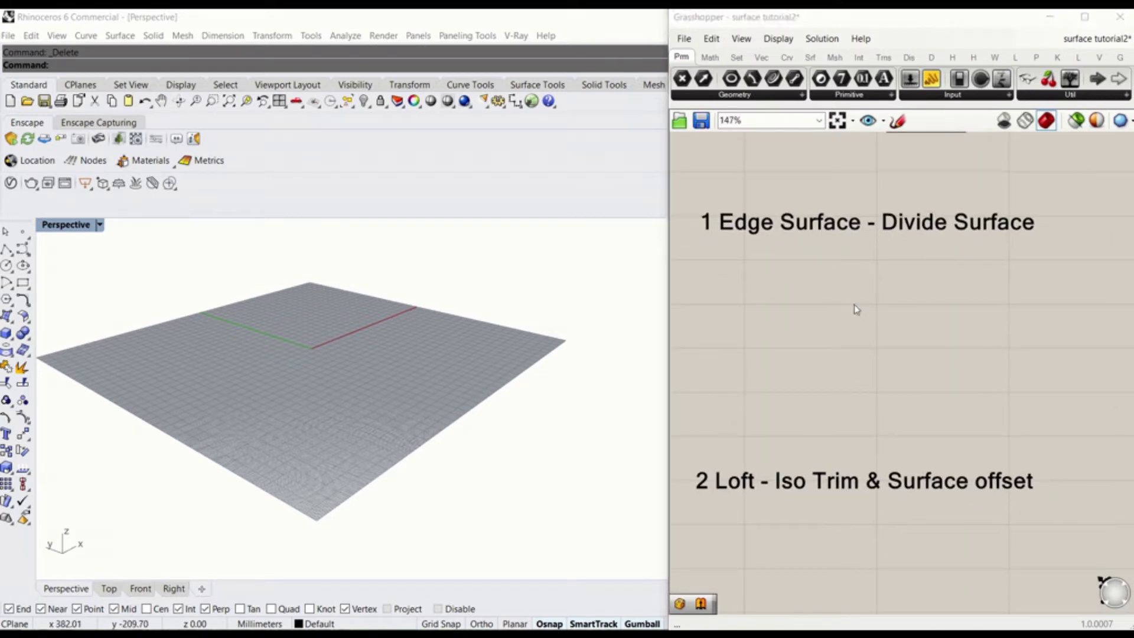
# Search 'edge surf' and place an Edge Surface component under its heading
pyautogui.doubleClick(873, 309)
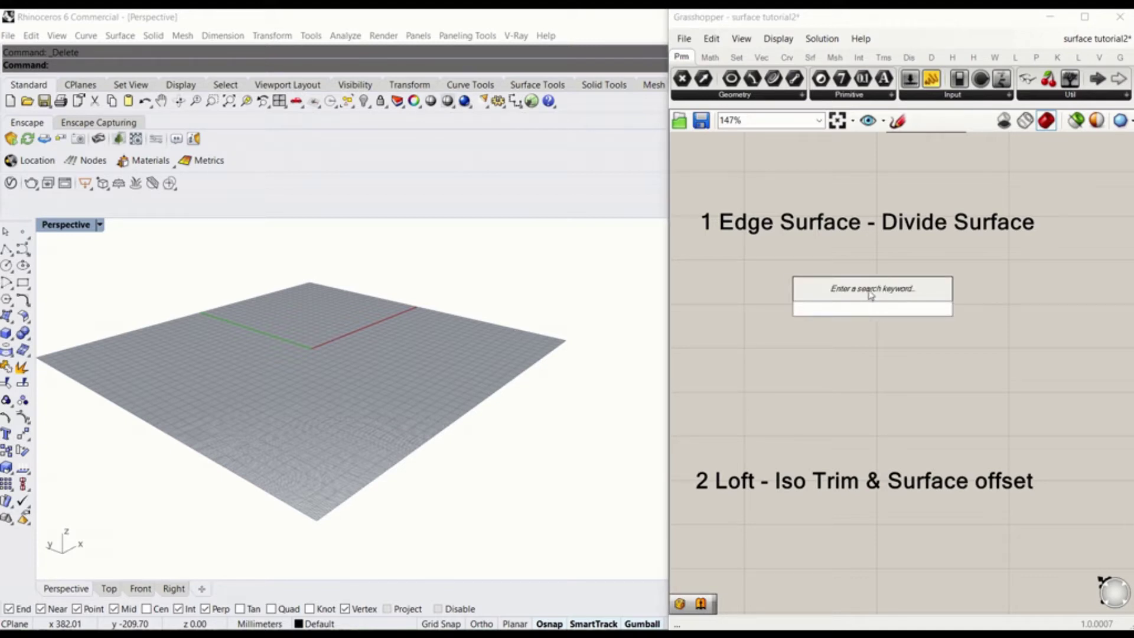
pyautogui.write('edge surf')
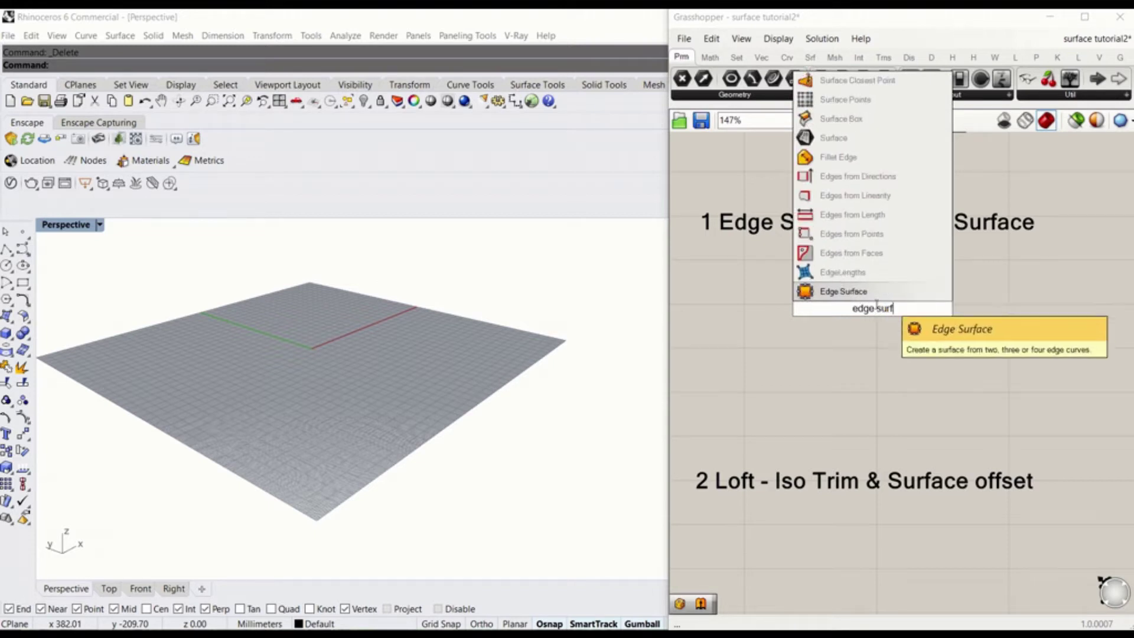
pyautogui.press('Return')
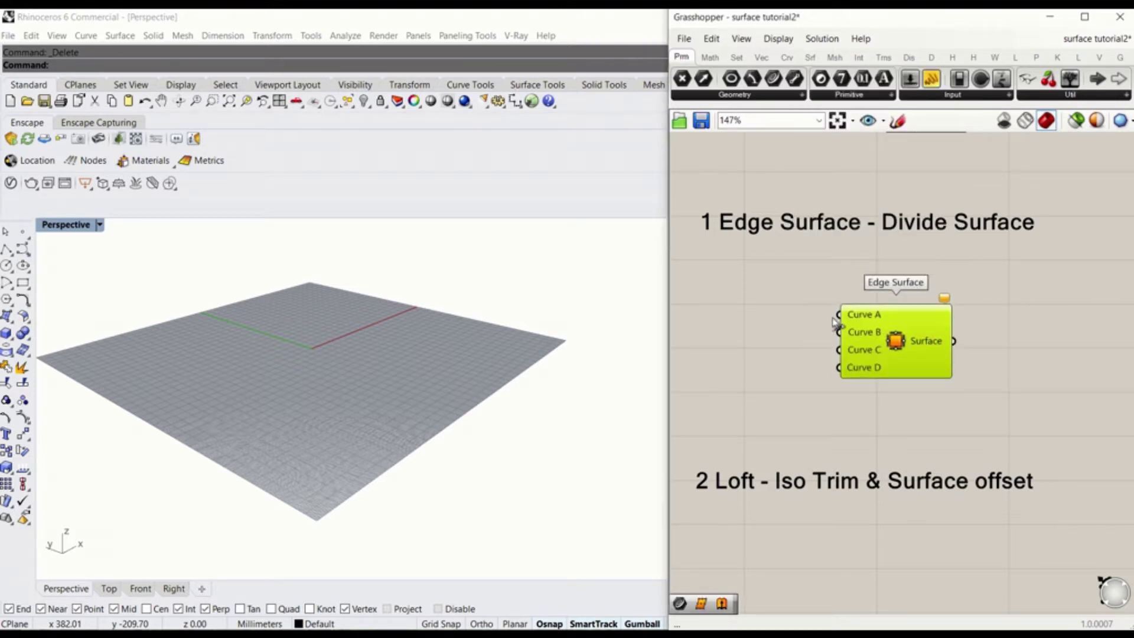
# Draw a four-point Control Point Curve along the plane's far edge
pyautogui.click(222, 327)
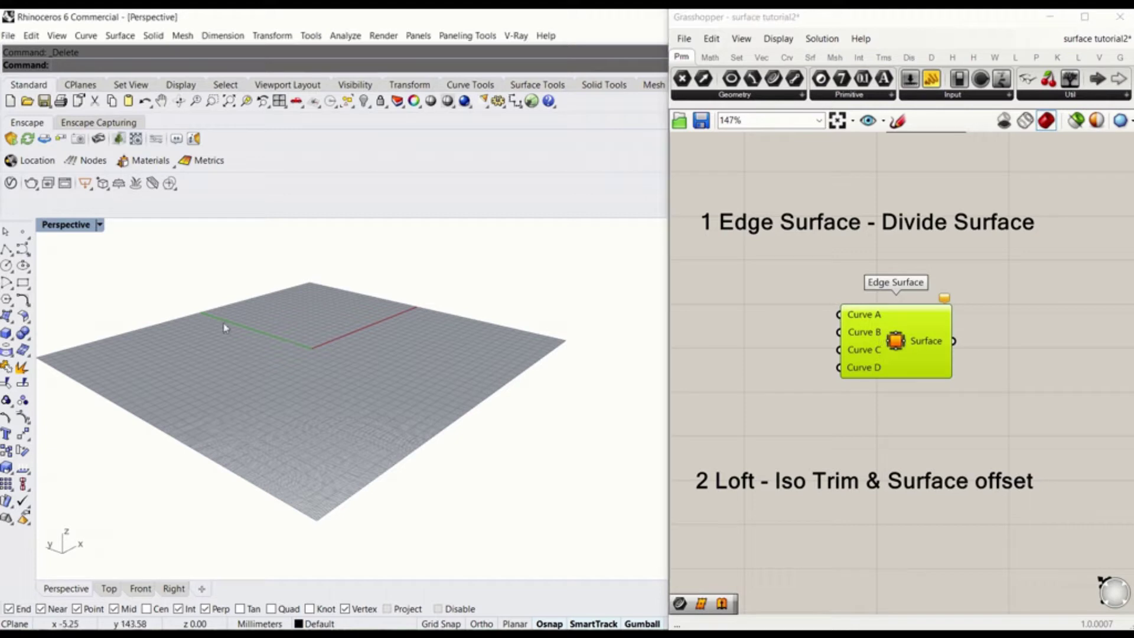
pyautogui.keyDown('shift'); pyautogui.moveTo(303, 325); pyautogui.dragTo(356, 366, button='right'); pyautogui.keyUp('shift')
pyautogui.scroll(-5, 355, 364)
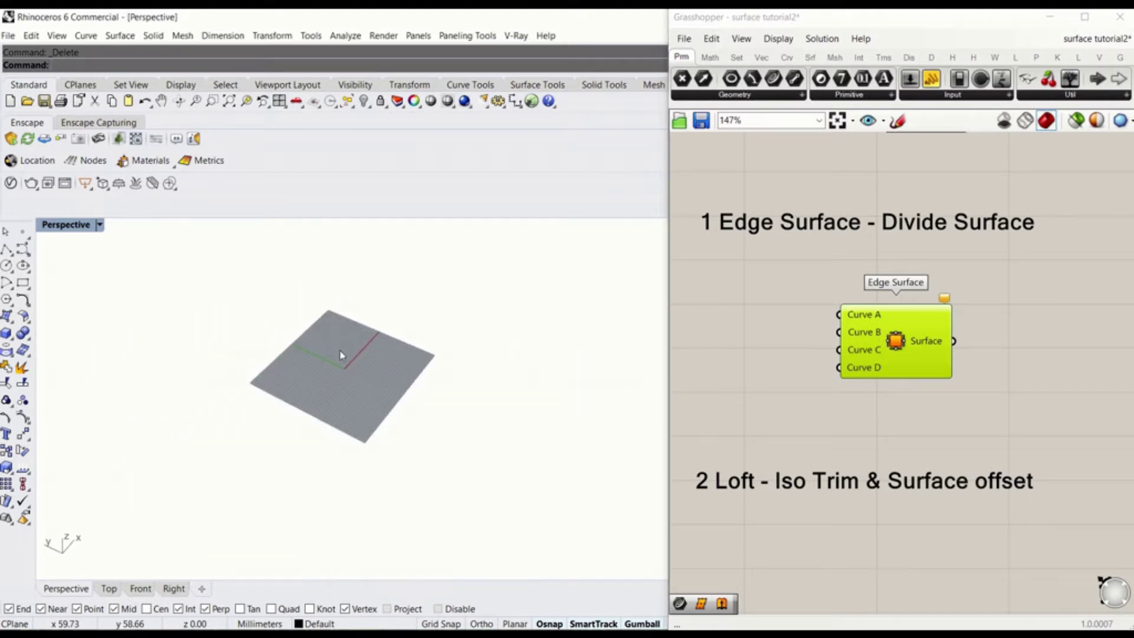
pyautogui.scroll(2, 340, 351)
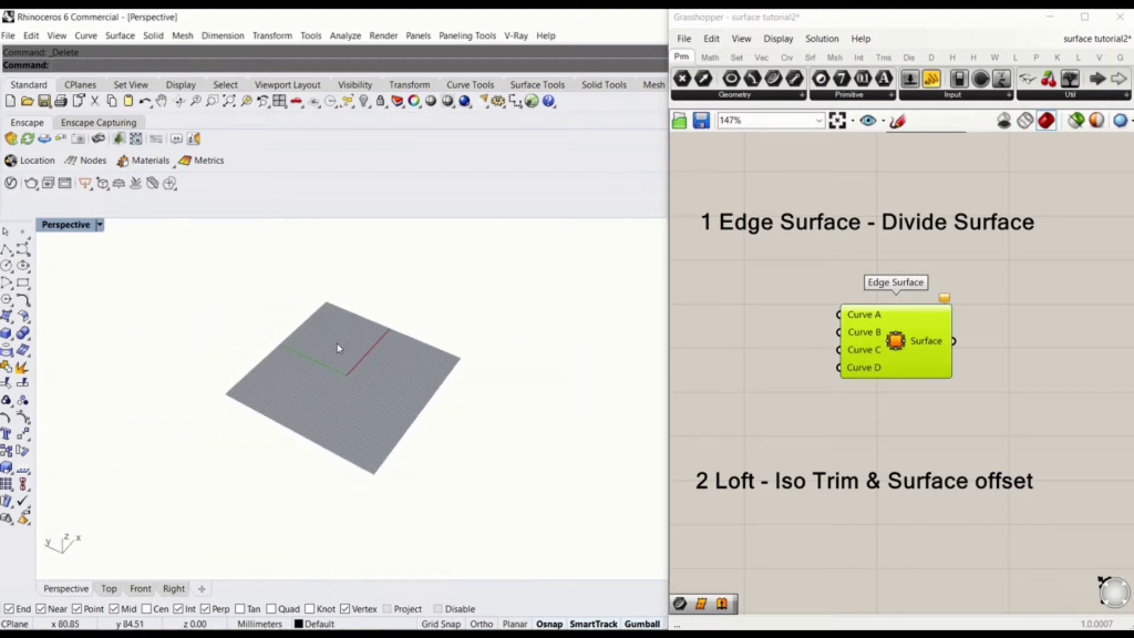
pyautogui.click(22, 251)
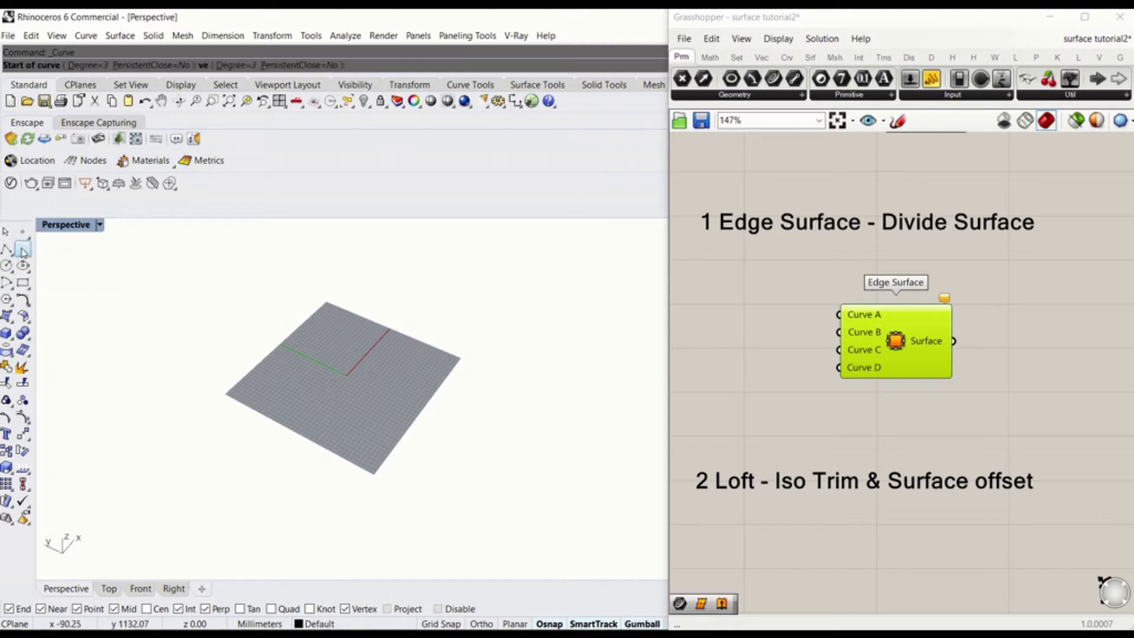
pyautogui.click(330, 291)
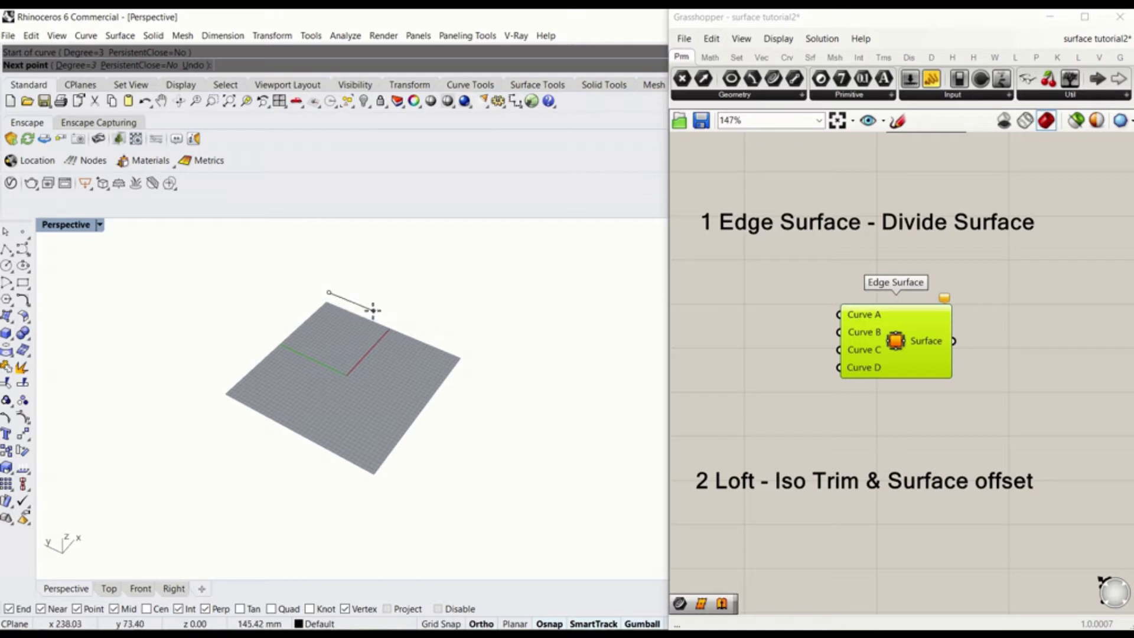
pyautogui.click(368, 309)
pyautogui.click(409, 325)
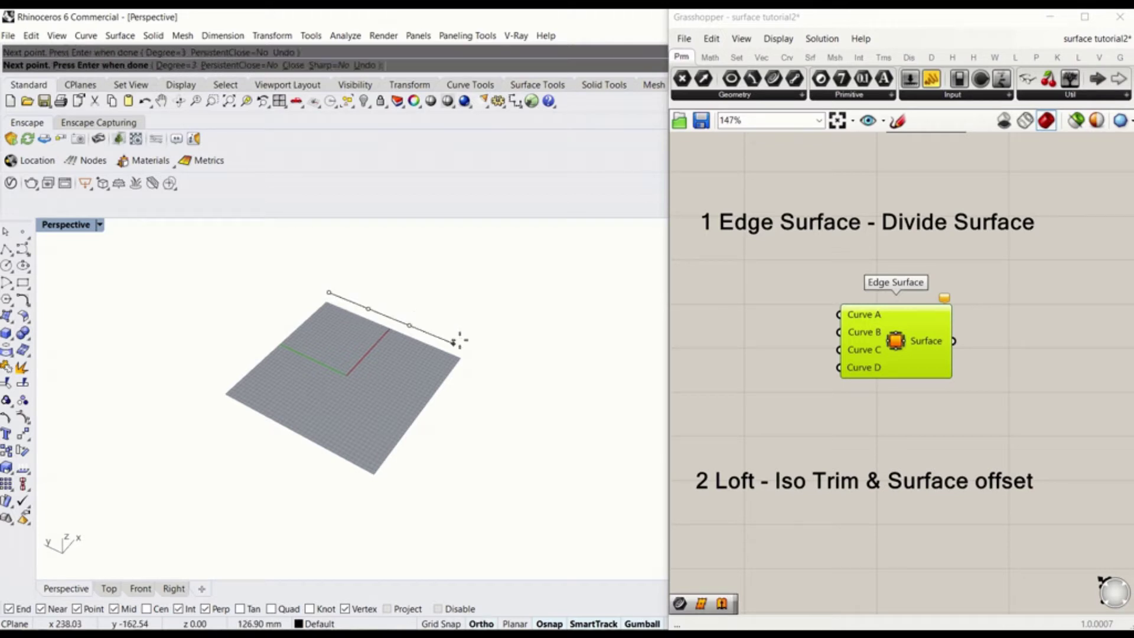
pyautogui.click(460, 343)
pyautogui.press('Return')
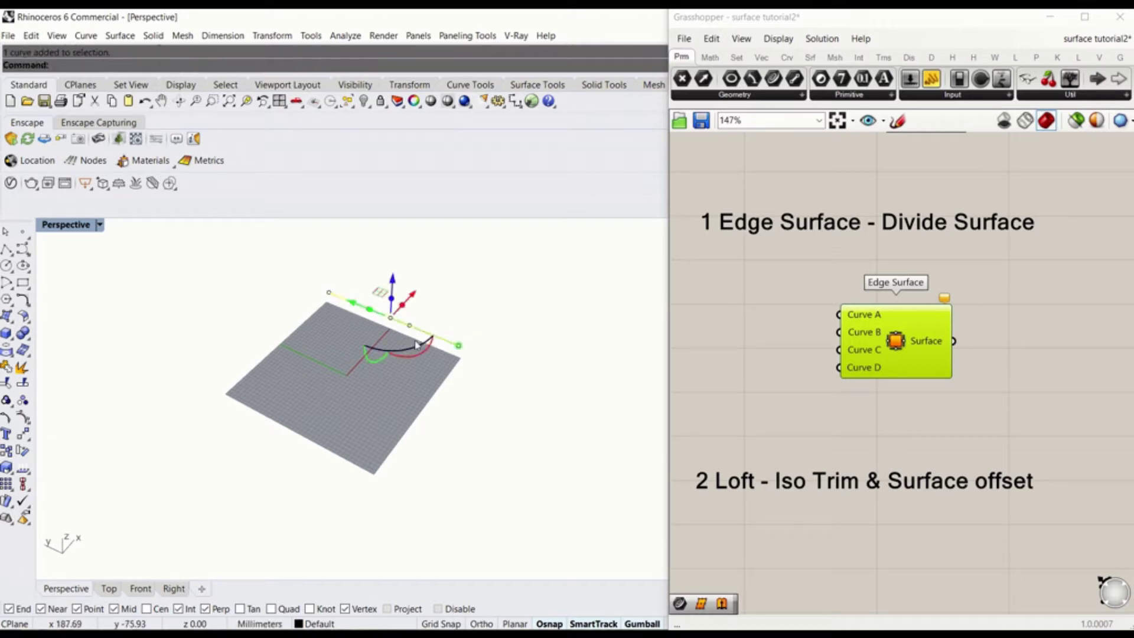
# Pull one control point down and raise another to form a wave
pyautogui.scroll(3, 416, 329)
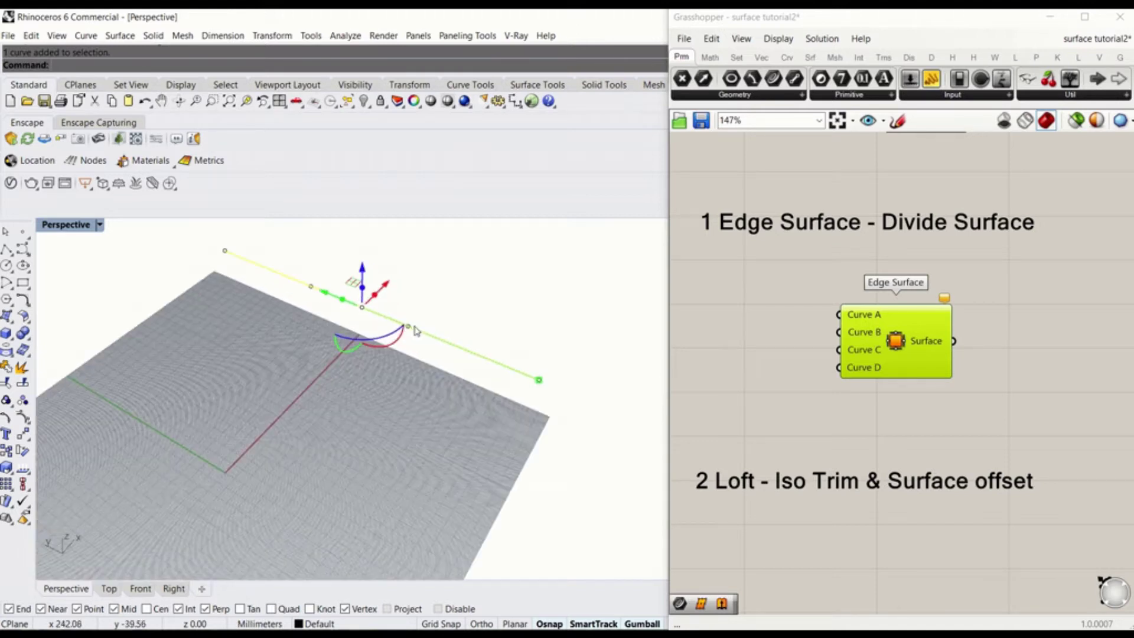
pyautogui.click(407, 327)
pyautogui.moveTo(412, 305); pyautogui.dragTo(405, 371)
pyautogui.click(312, 286)
pyautogui.scroll(-7, 331, 311)
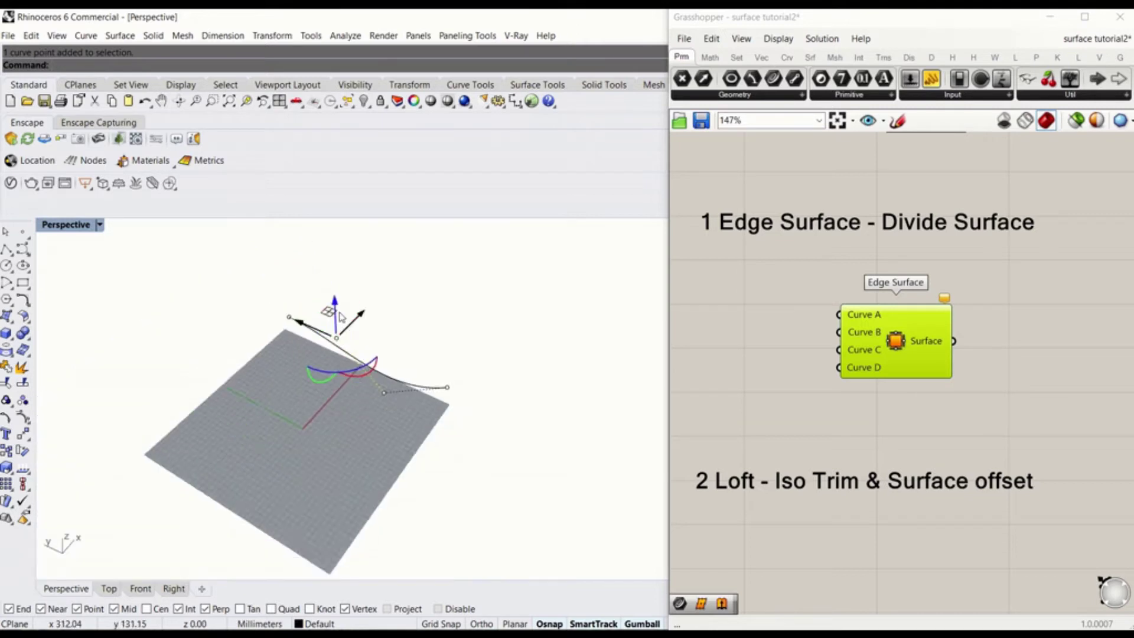
pyautogui.scroll(5, 334, 315)
pyautogui.moveTo(334, 313); pyautogui.dragTo(338, 250)
pyautogui.press('Escape')
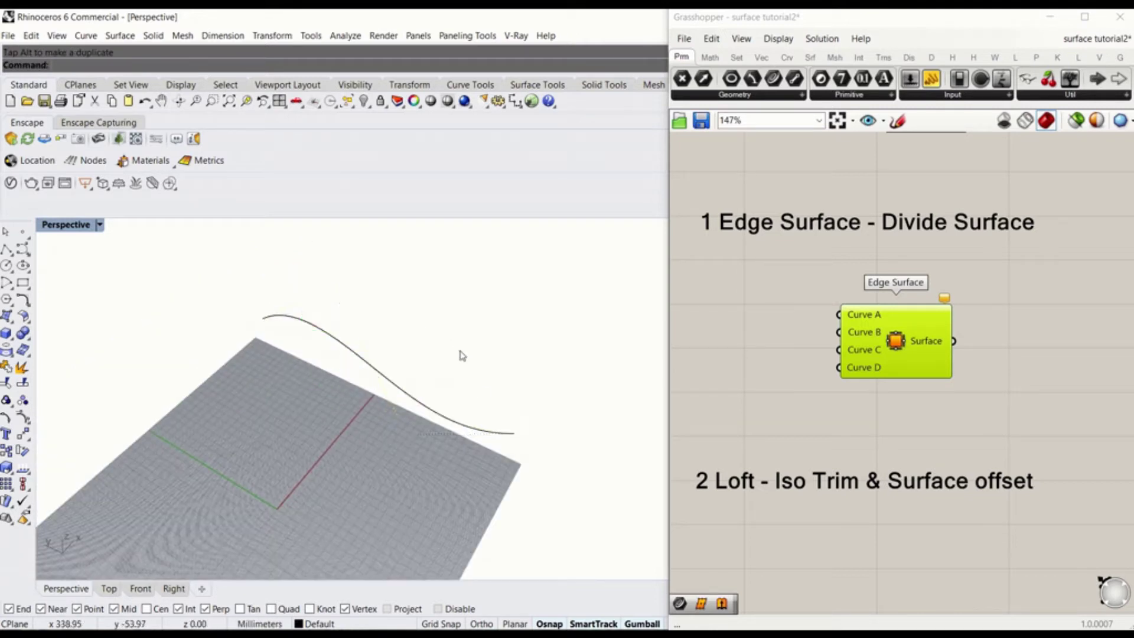
pyautogui.moveTo(461, 354); pyautogui.dragTo(503, 310, button='right')
# Paste a copy of the wavy curve onto the near edge and rotate it 180°
pyautogui.moveTo(503, 311); pyautogui.dragTo(421, 376)
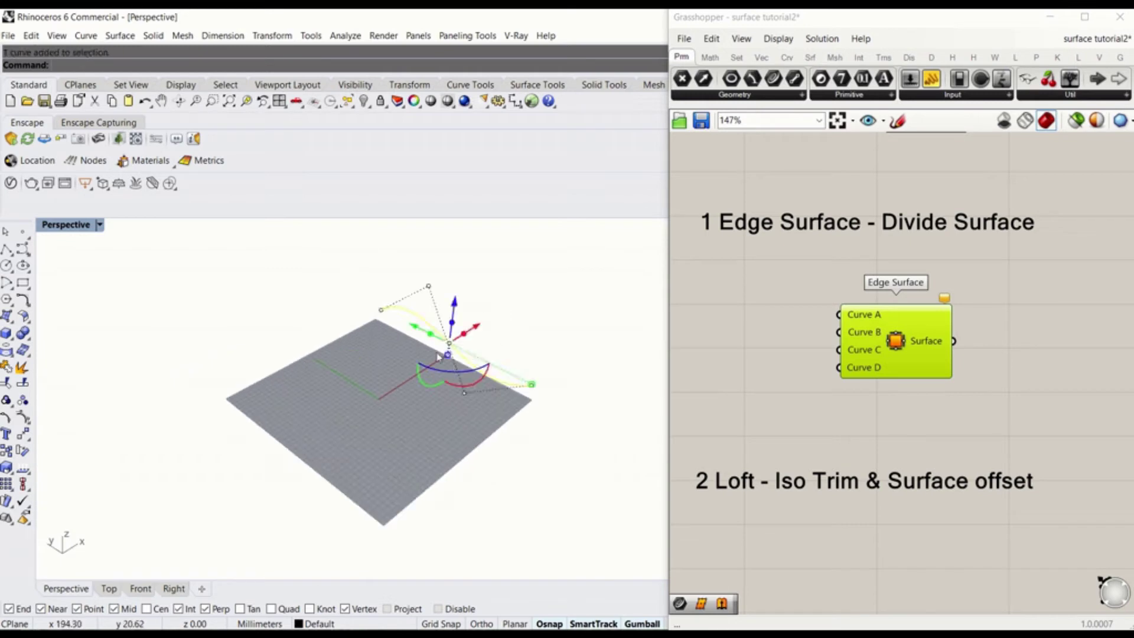
pyautogui.hotkey('ctrl', 'v')
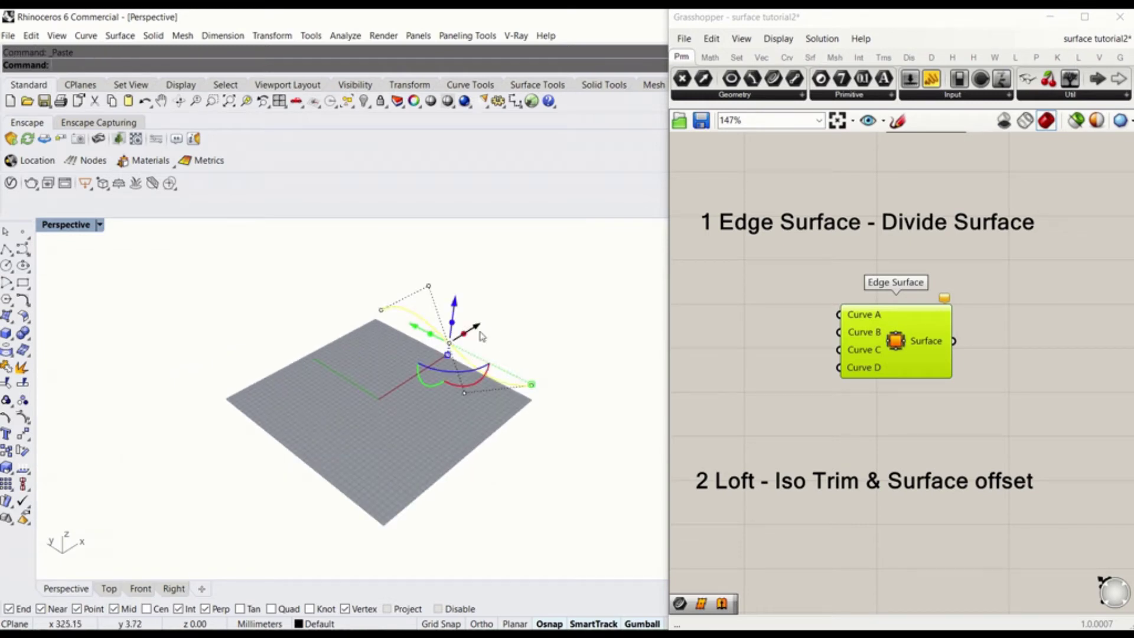
pyautogui.moveTo(480, 333); pyautogui.dragTo(426, 427)
pyautogui.moveTo(426, 428); pyautogui.dragTo(471, 431, button='right')
pyautogui.moveTo(467, 436); pyautogui.dragTo(313, 525)
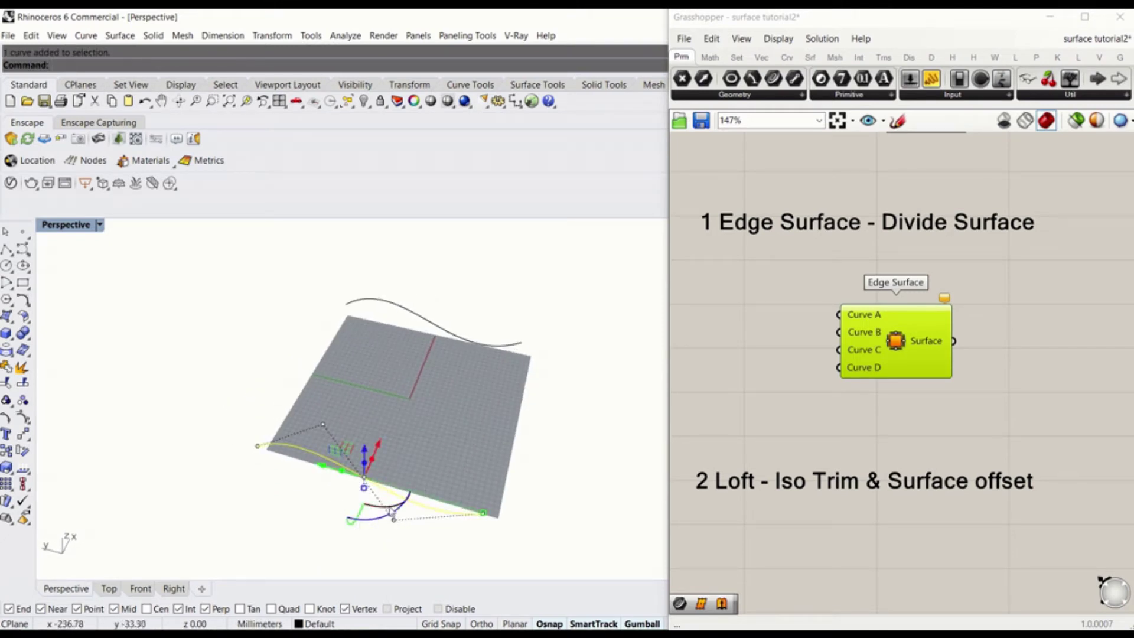
pyautogui.moveTo(390, 512); pyautogui.dragTo(299, 419)
pyautogui.click(344, 377)
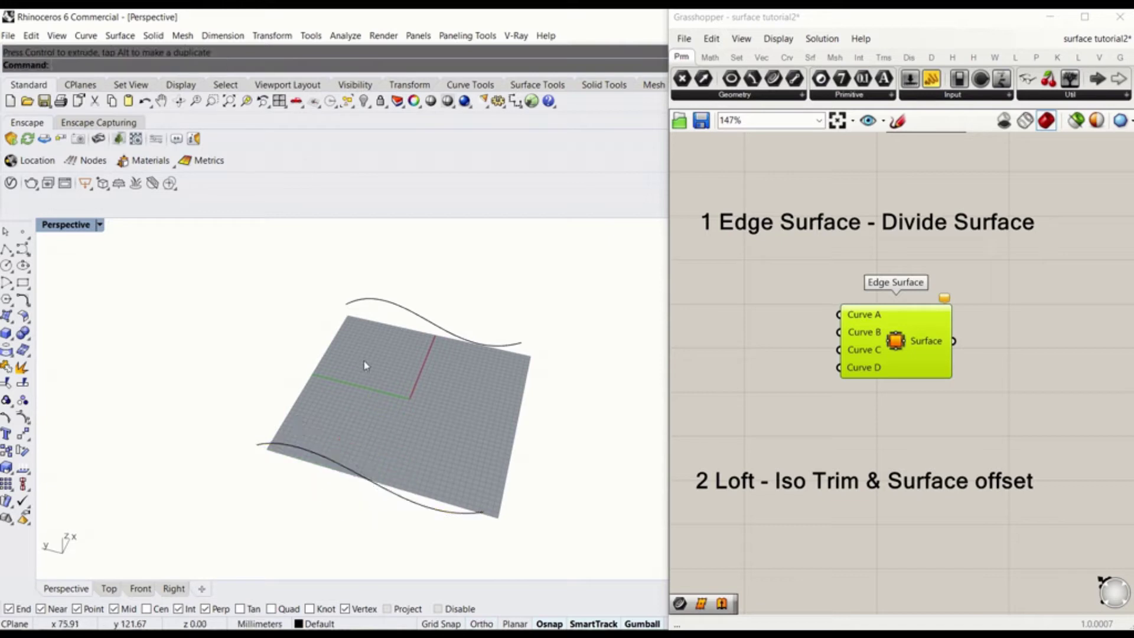
# Raise one control point of the near-edge curve to reshape it
pyautogui.click(385, 481)
pyautogui.press('F10')
pyautogui.click(401, 523)
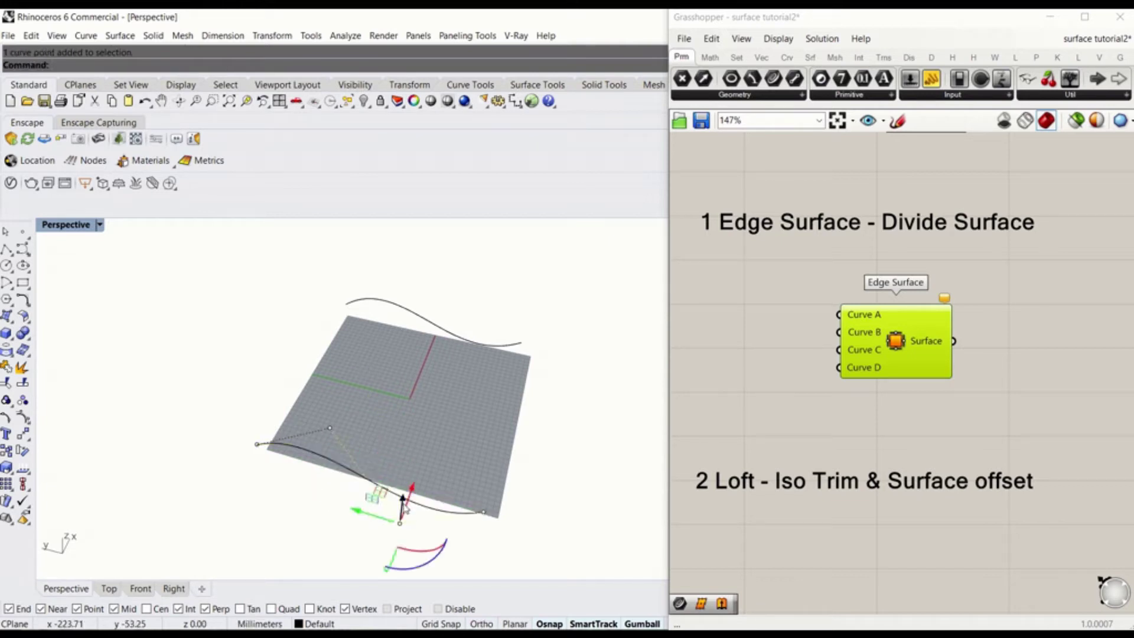
pyautogui.moveTo(404, 508); pyautogui.dragTo(470, 449)
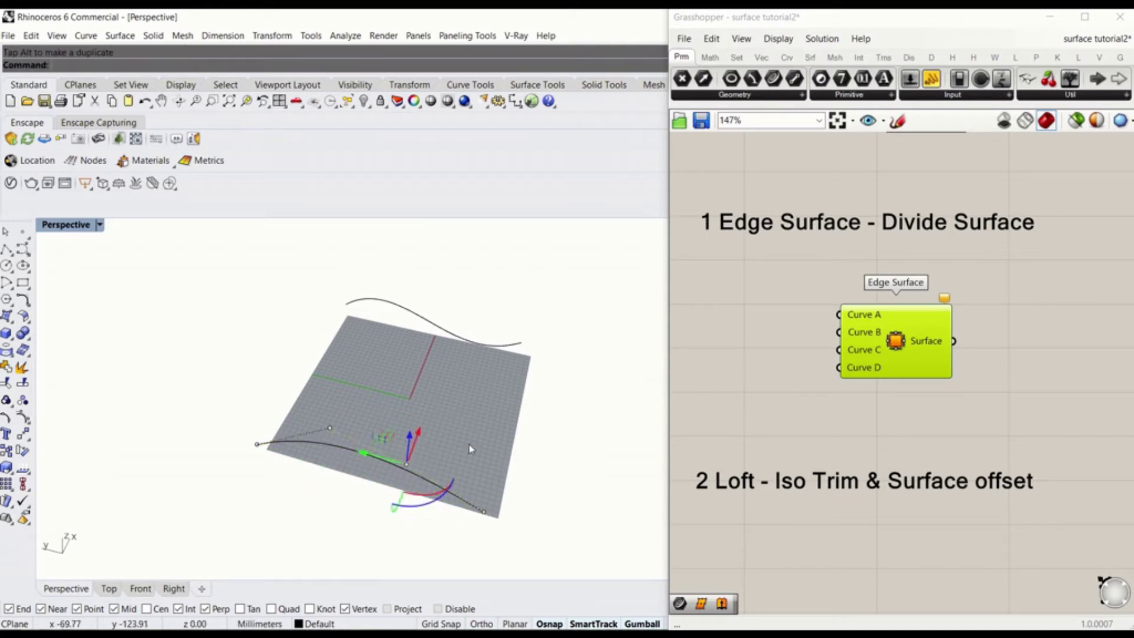
pyautogui.press('Escape')
pyautogui.press('Escape')
# Paste copies of both edge curves and rotate them 90° onto the side edges
pyautogui.scroll(-5, 442, 436)
pyautogui.moveTo(509, 352); pyautogui.dragTo(393, 474)
pyautogui.scroll(2, 497, 419)
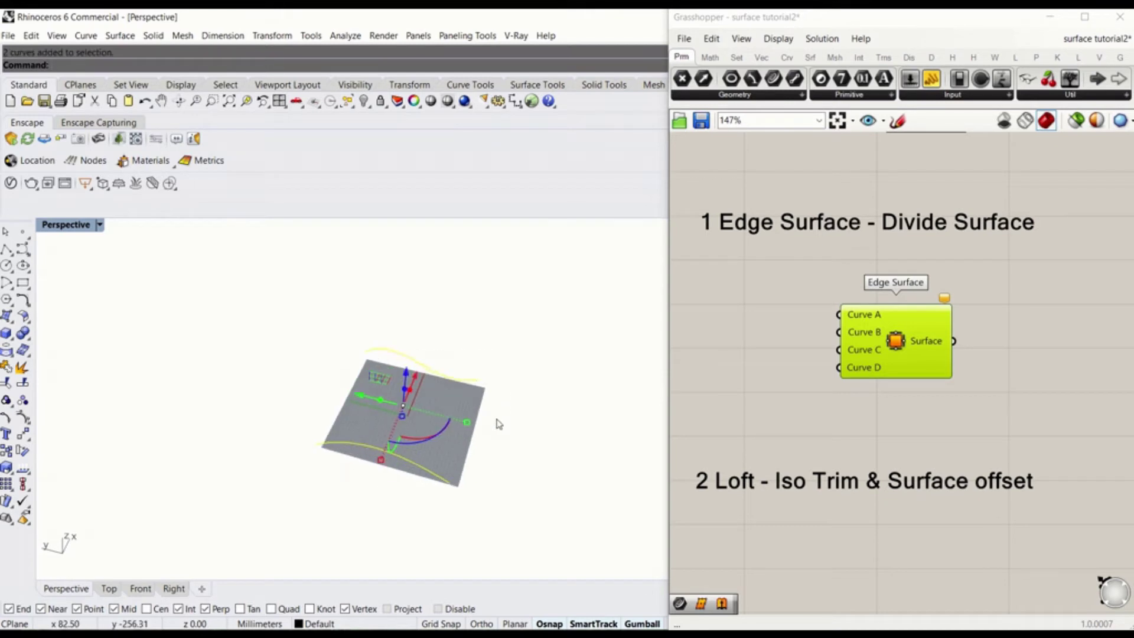
pyautogui.hotkey('ctrl', 'v')
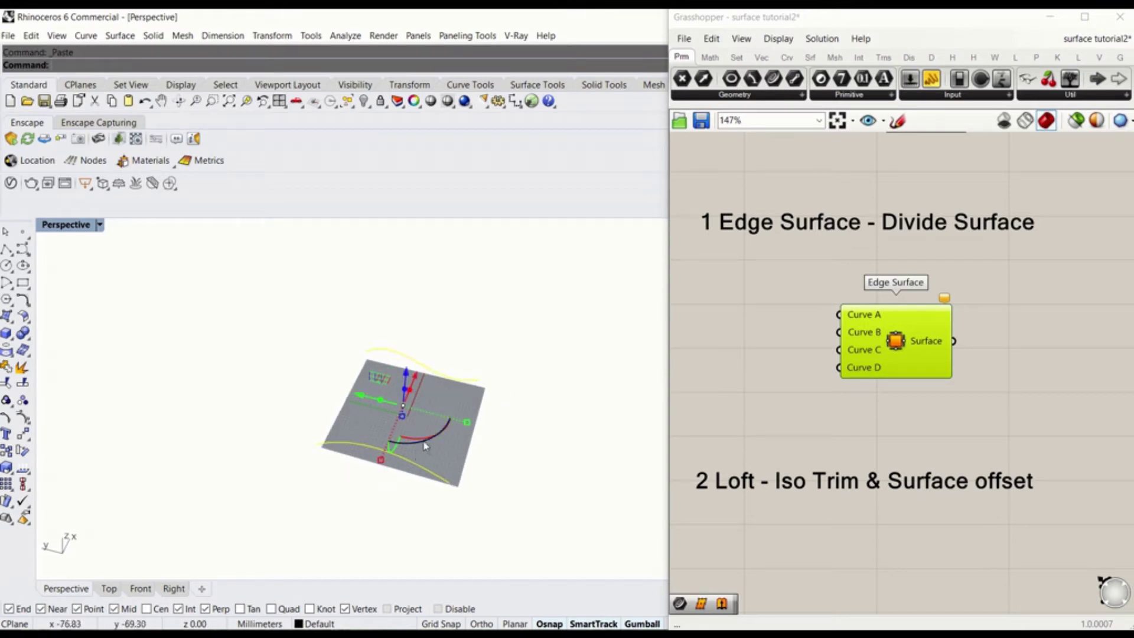
pyautogui.moveTo(424, 442); pyautogui.dragTo(485, 388)
pyautogui.click(534, 396)
pyautogui.moveTo(551, 402); pyautogui.dragTo(471, 400, button='right')
# Raise a control point on the bottom edge curve to bend it upward
pyautogui.scroll(3, 446, 409)
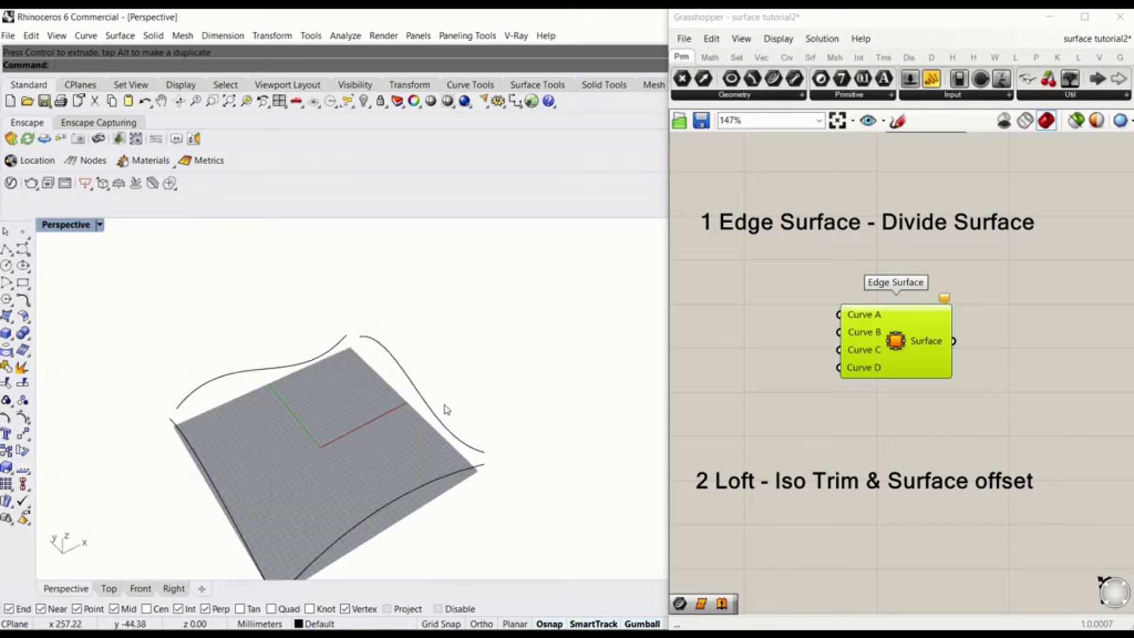
pyautogui.click(436, 483)
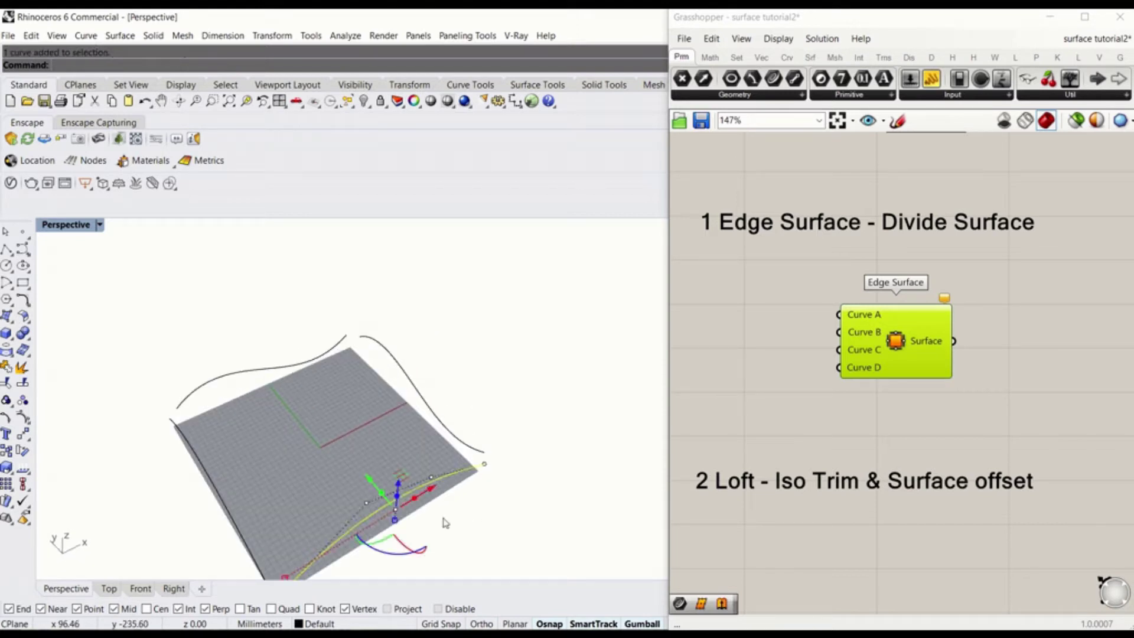
pyautogui.click(367, 503)
pyautogui.moveTo(369, 487); pyautogui.dragTo(533, 350)
# Pull a control point on the top-left edge curve outward to reshape it
pyautogui.click(314, 368)
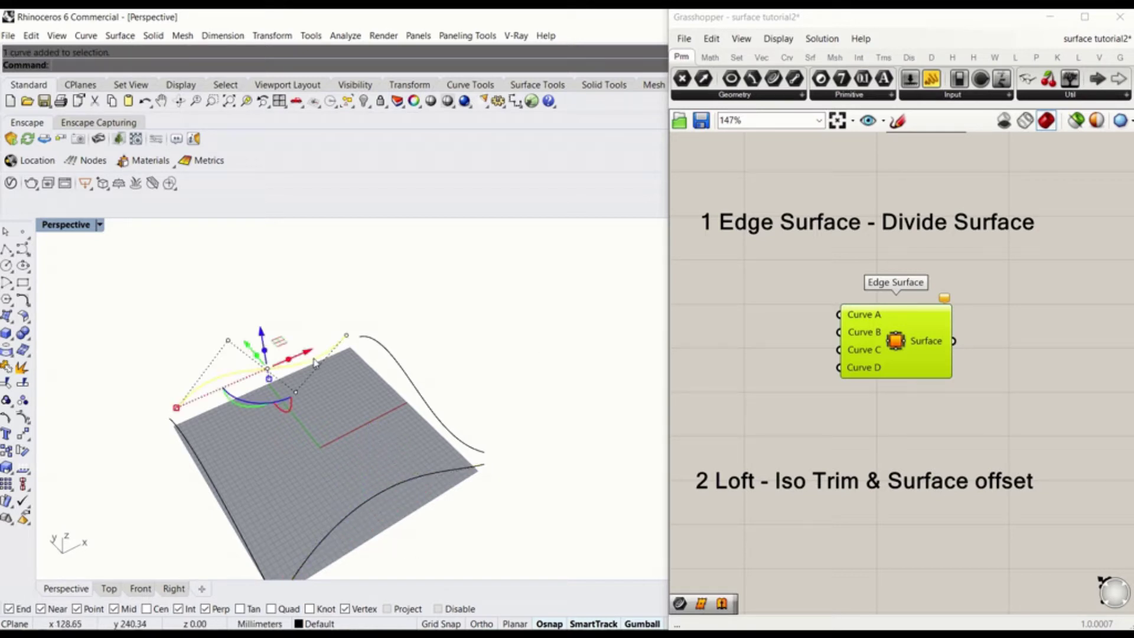
pyautogui.click(291, 397)
pyautogui.click(313, 422)
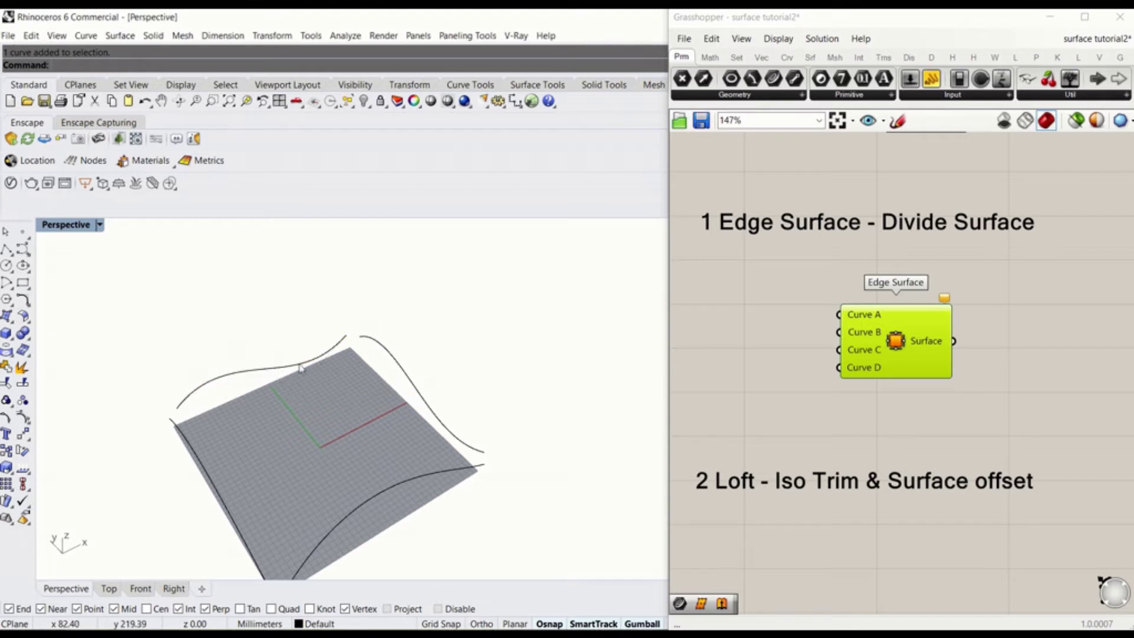
pyautogui.click(302, 365)
pyautogui.moveTo(283, 379); pyautogui.dragTo(267, 360)
pyautogui.press('Escape')
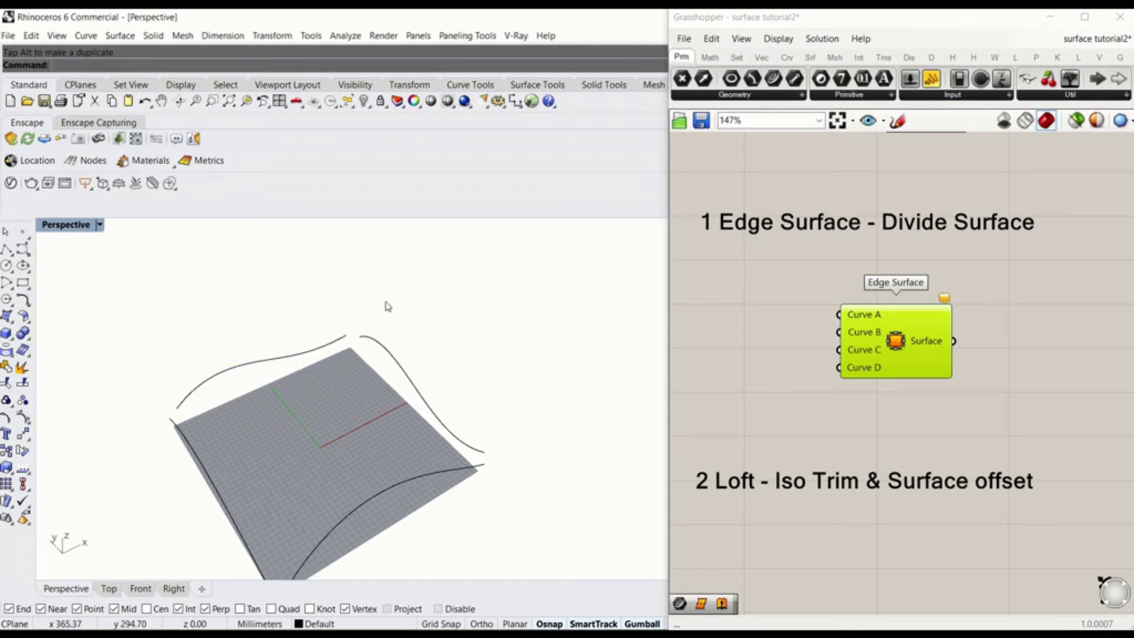
pyautogui.moveTo(385, 313); pyautogui.dragTo(703, 367, button='right')
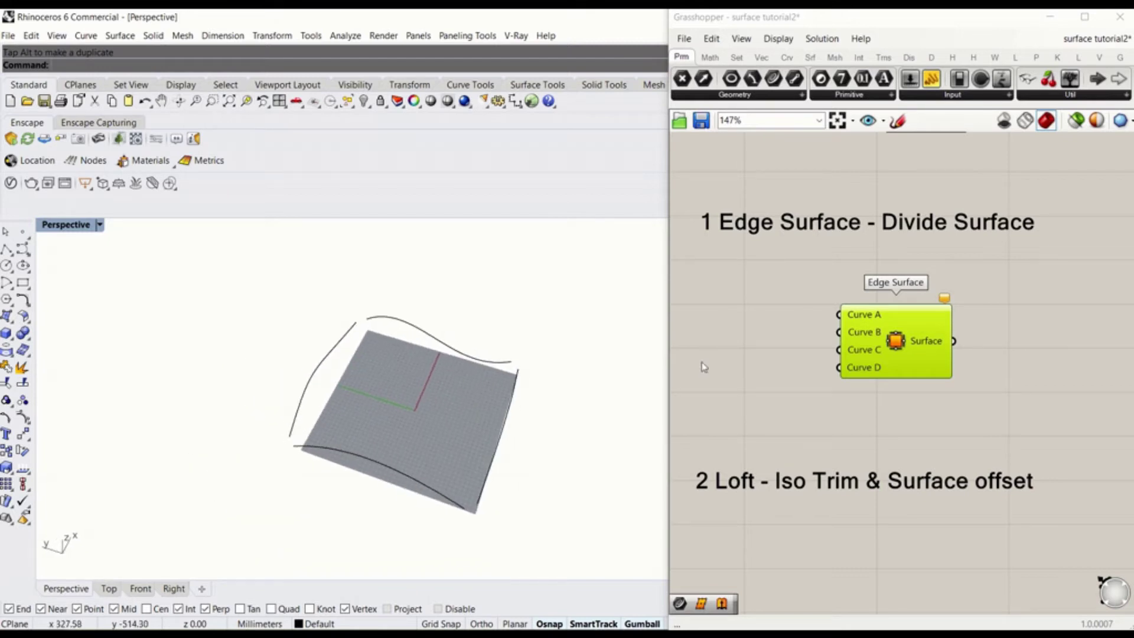
# Place a Curve parameter via a 'crv' search, duplicate it to four, and center-align them in a column
pyautogui.doubleClick(742, 320)
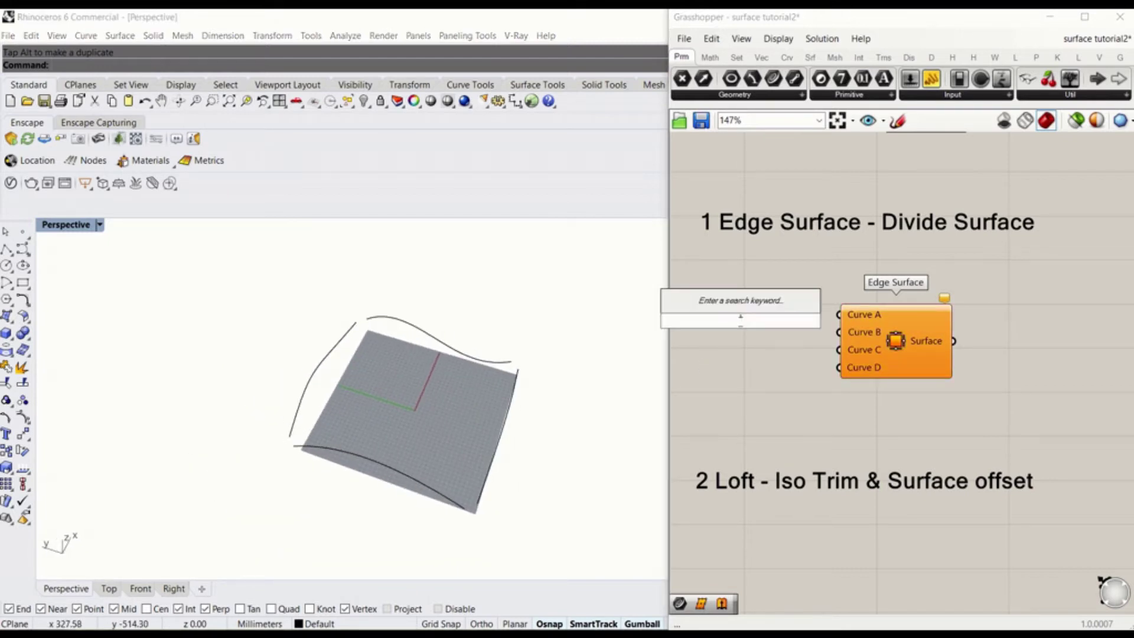
pyautogui.write('p')
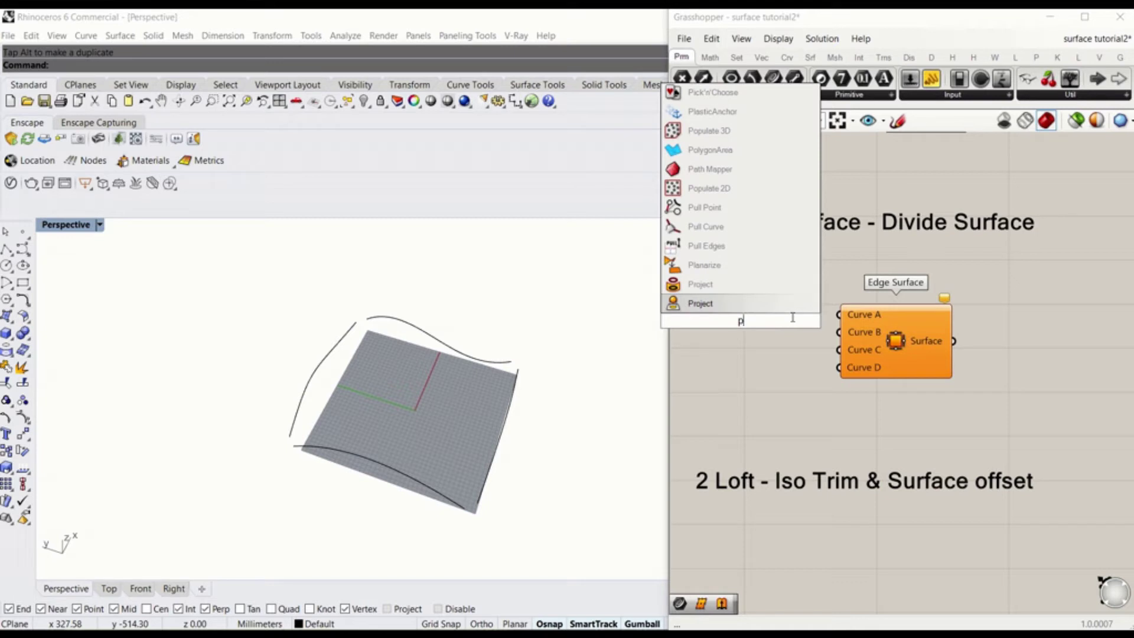
pyautogui.write('l')
pyautogui.press('BackSpace')
pyautogui.press('BackSpace')
pyautogui.write('crv')
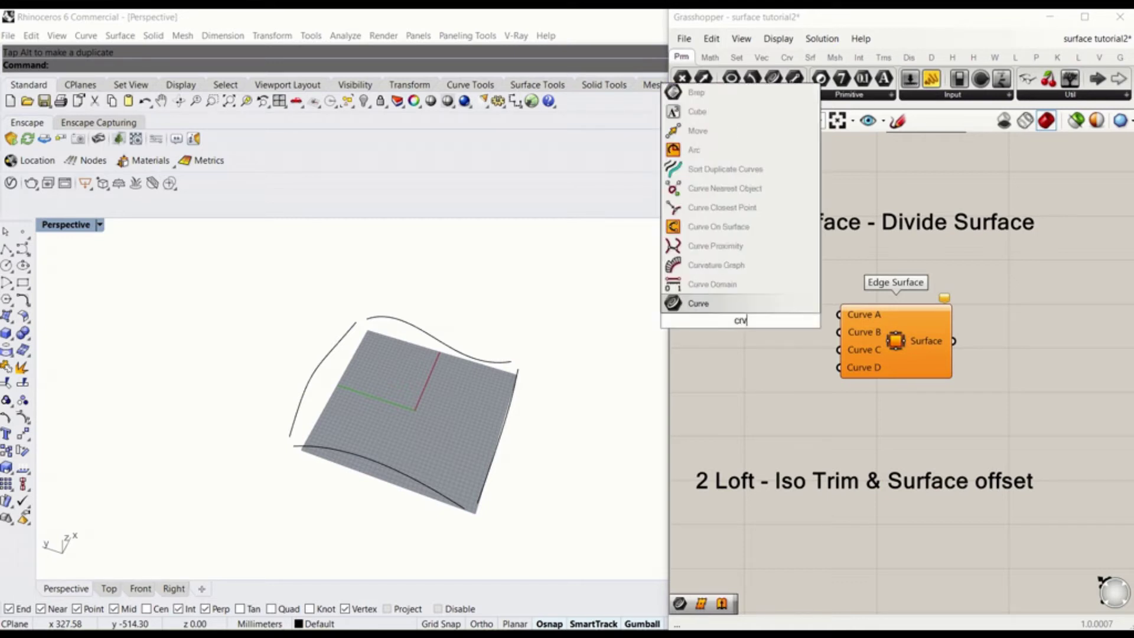
pyautogui.click(753, 307)
pyautogui.moveTo(742, 319); pyautogui.dragTo(753, 342)
pyautogui.hotkey('ctrl', 'c')
pyautogui.hotkey('ctrl', 'v')
pyautogui.moveTo(753, 314); pyautogui.dragTo(753, 323)
pyautogui.moveTo(787, 416); pyautogui.dragTo(732, 280)
pyautogui.click(749, 410)
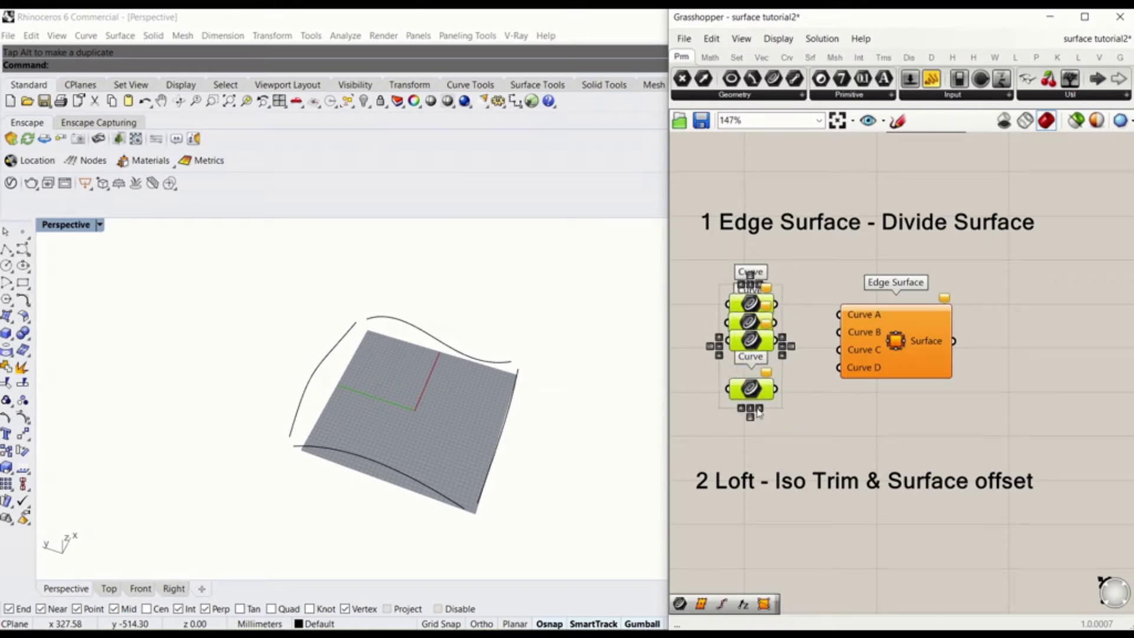
pyautogui.click(771, 373)
# Space out the Curve parameters and set the top one to the right-hand edge curve
pyautogui.moveTo(756, 344); pyautogui.dragTo(761, 405)
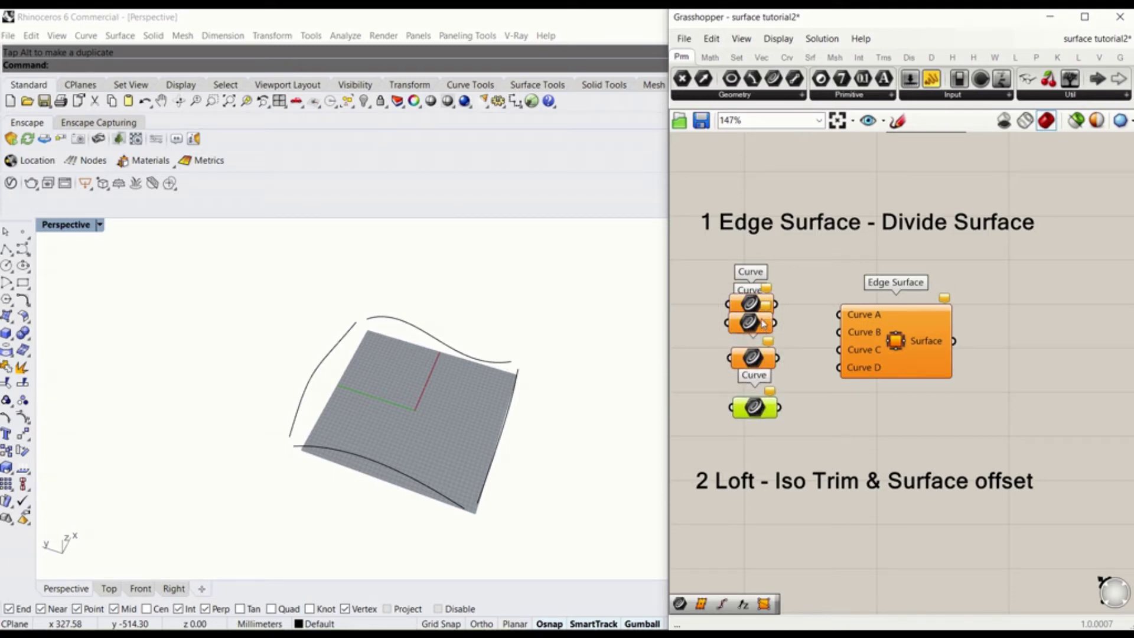
pyautogui.moveTo(756, 303); pyautogui.dragTo(759, 277)
pyautogui.click(802, 297)
pyautogui.scroll(2, 599, 404)
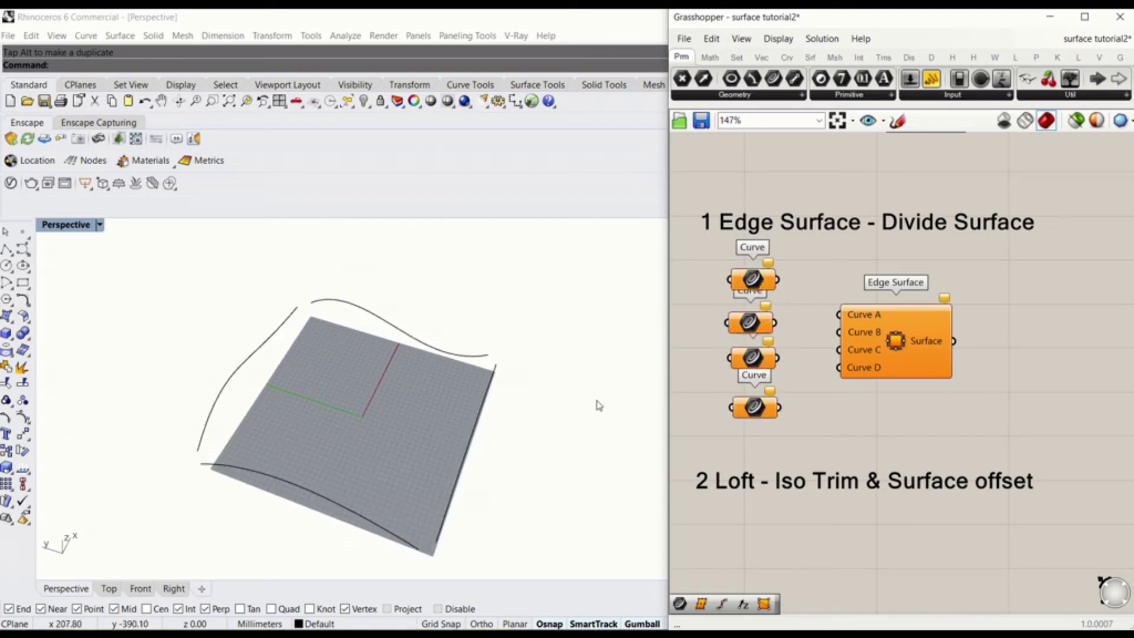
pyautogui.moveTo(599, 404); pyautogui.dragTo(594, 419, button='right')
pyautogui.click(500, 397)
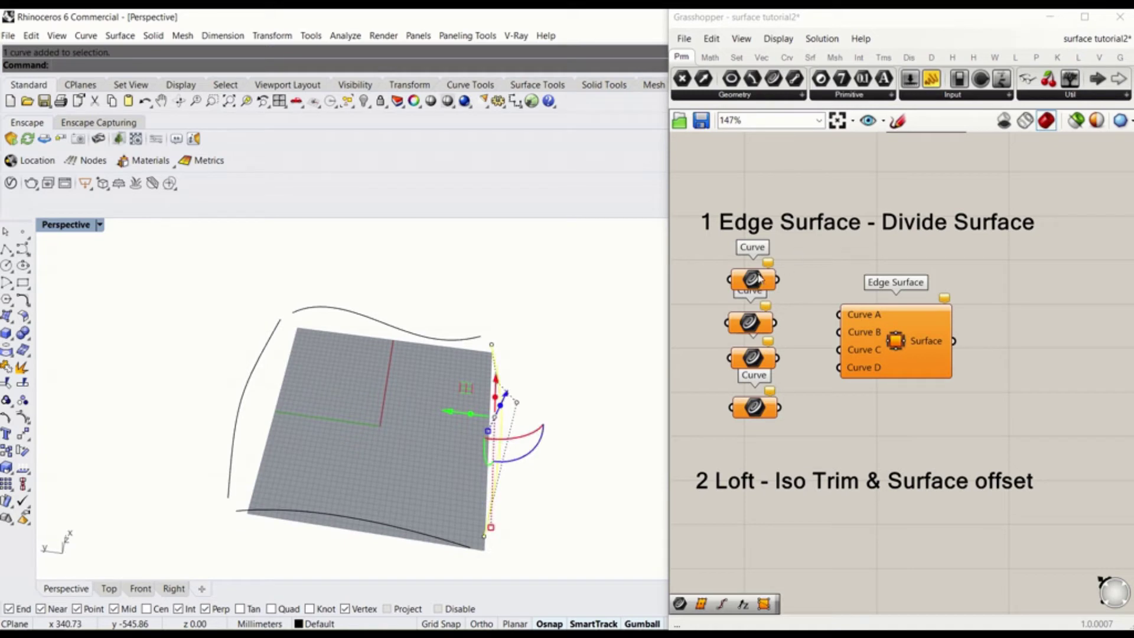
pyautogui.rightClick(759, 277)
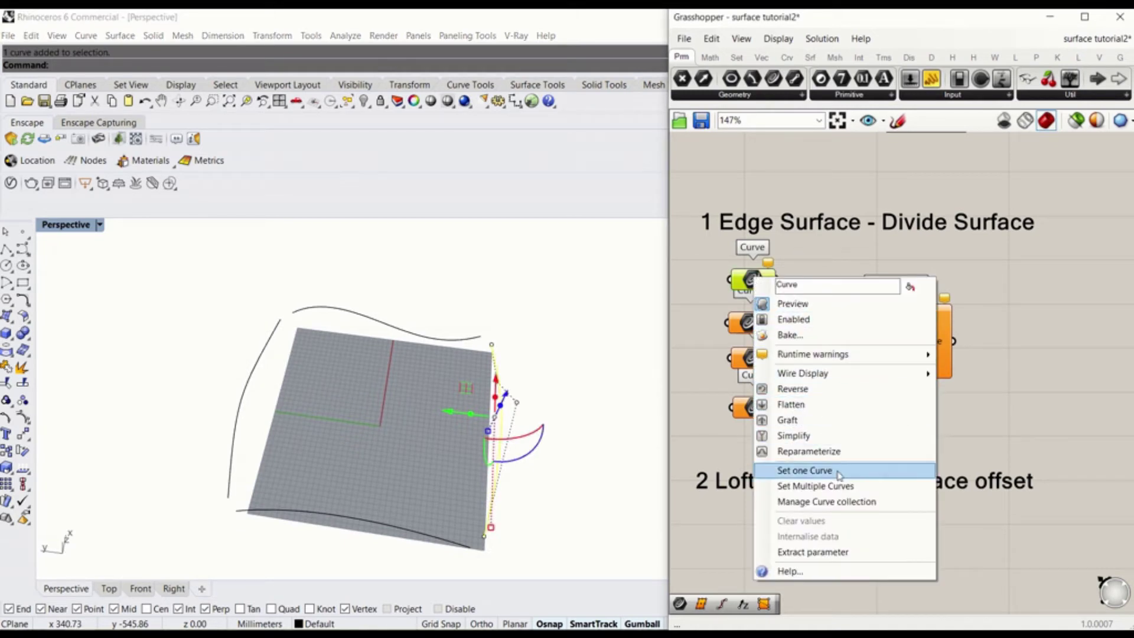
pyautogui.click(839, 471)
# Set the second Curve parameter to the bottom edge curve
pyautogui.click(408, 527)
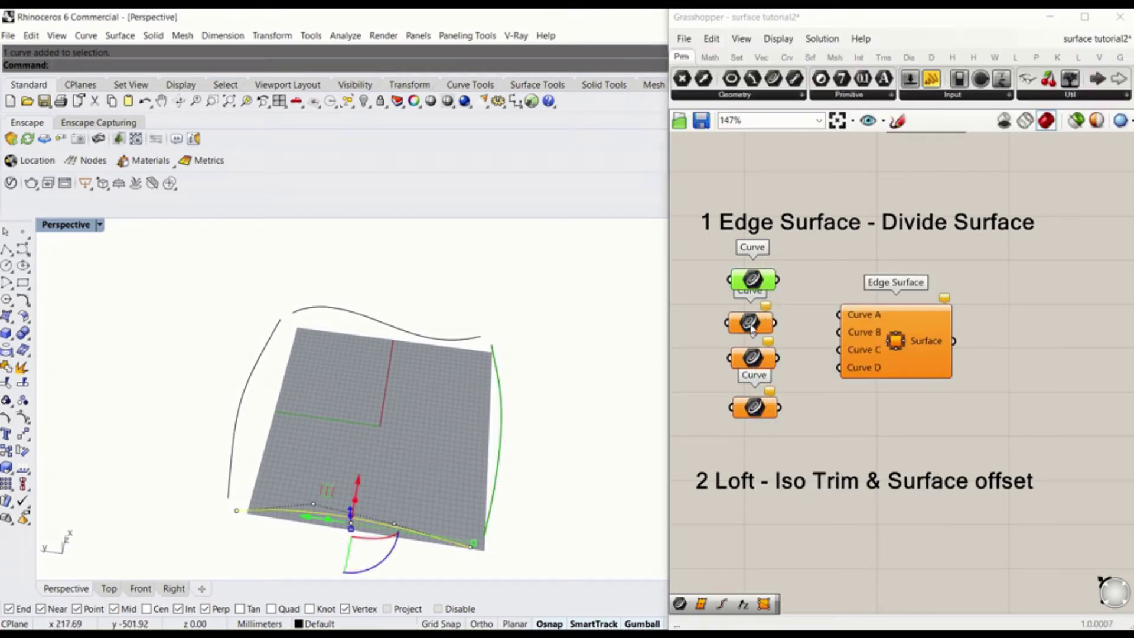
pyautogui.rightClick(751, 329)
pyautogui.click(812, 521)
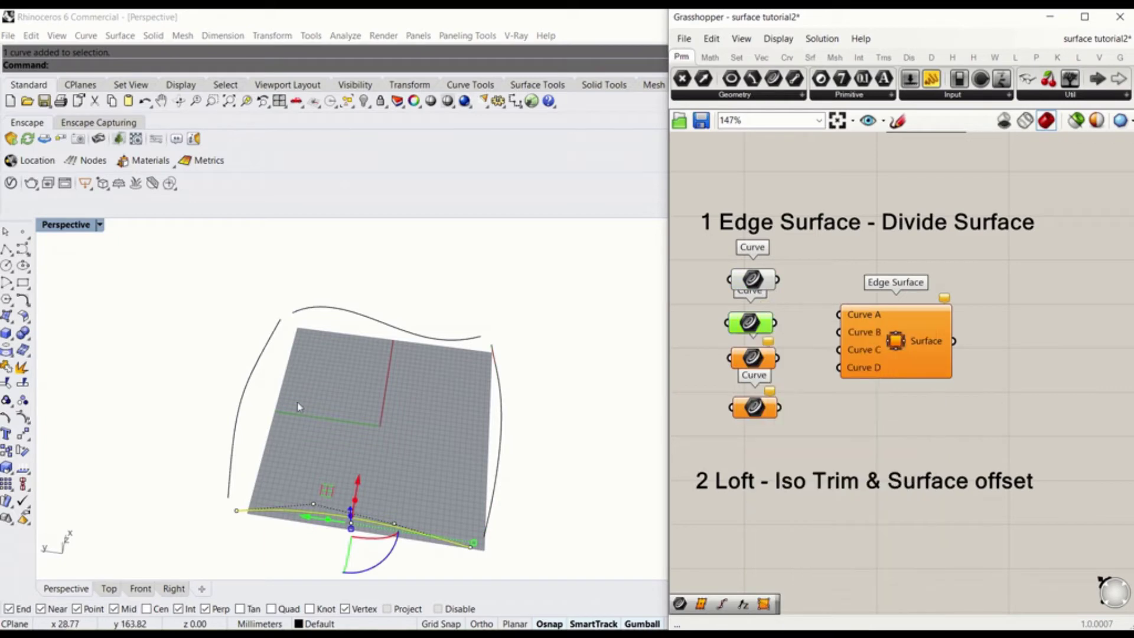
pyautogui.click(271, 409)
pyautogui.click(238, 410)
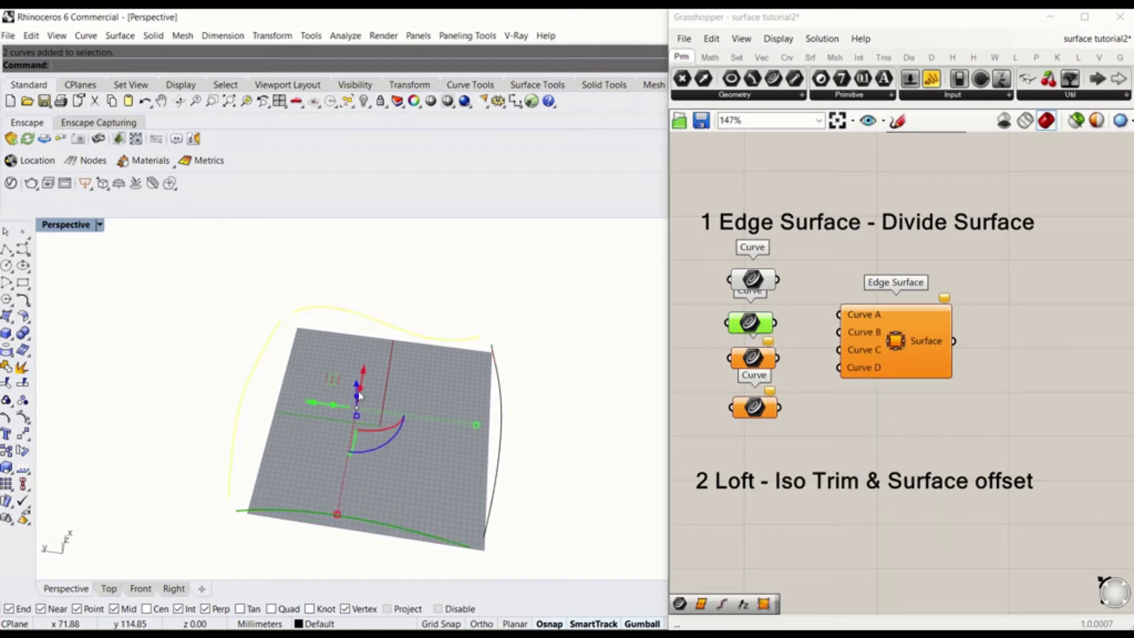
# Set the third parameter to the top edge curve and the next to the left edge curve
pyautogui.rightClick(765, 365)
pyautogui.click(833, 517)
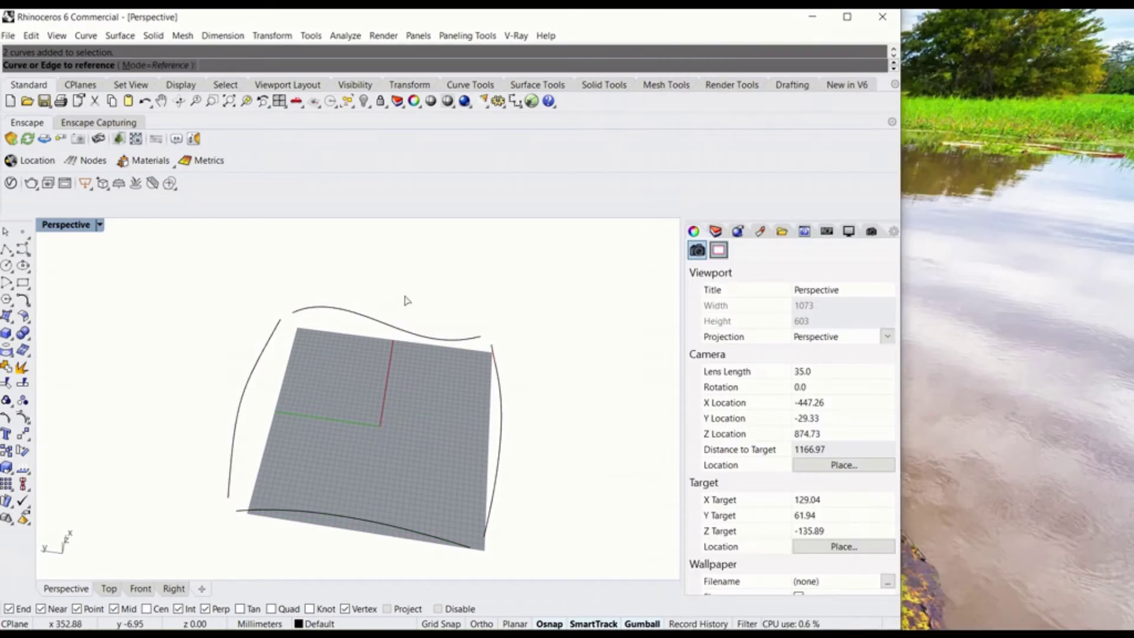
pyautogui.click(392, 324)
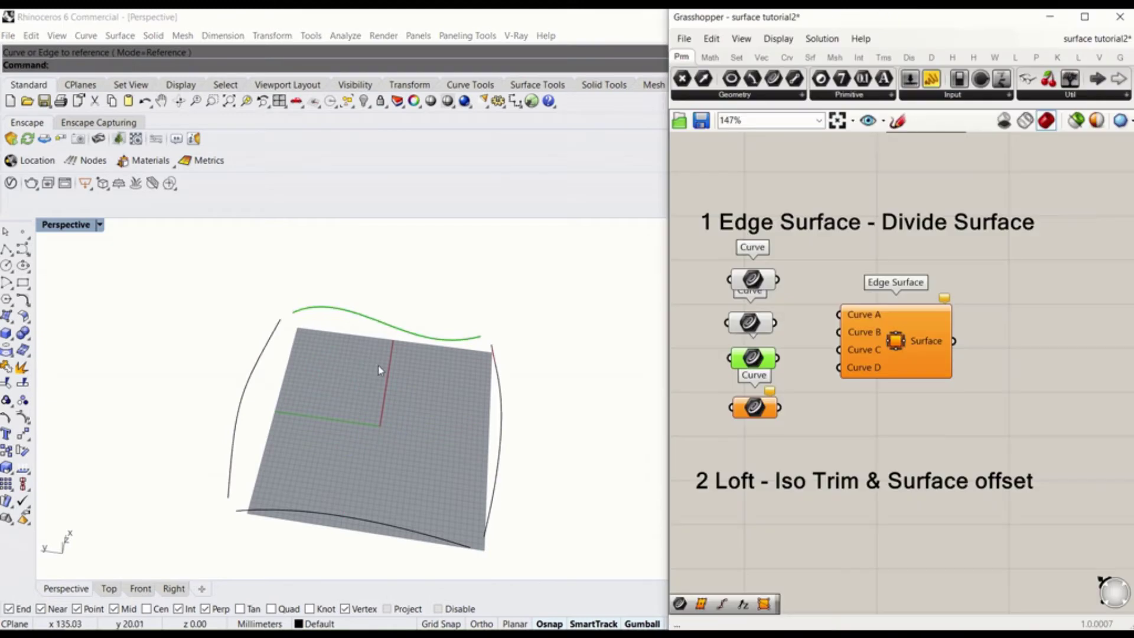
pyautogui.rightClick(749, 365)
pyautogui.click(827, 519)
pyautogui.moveTo(291, 423); pyautogui.dragTo(142, 332)
# Assign an edge curve to the bottom Curve parameter and nudge Edge Surface up and right
pyautogui.rightClick(757, 408)
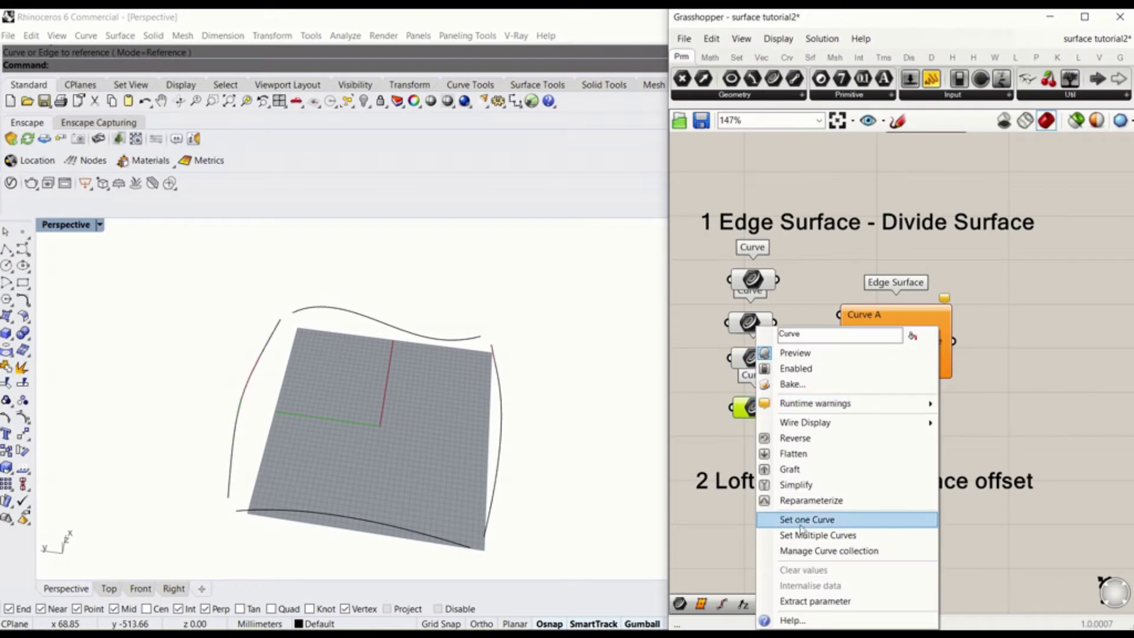
pyautogui.click(807, 520)
pyautogui.click(384, 318)
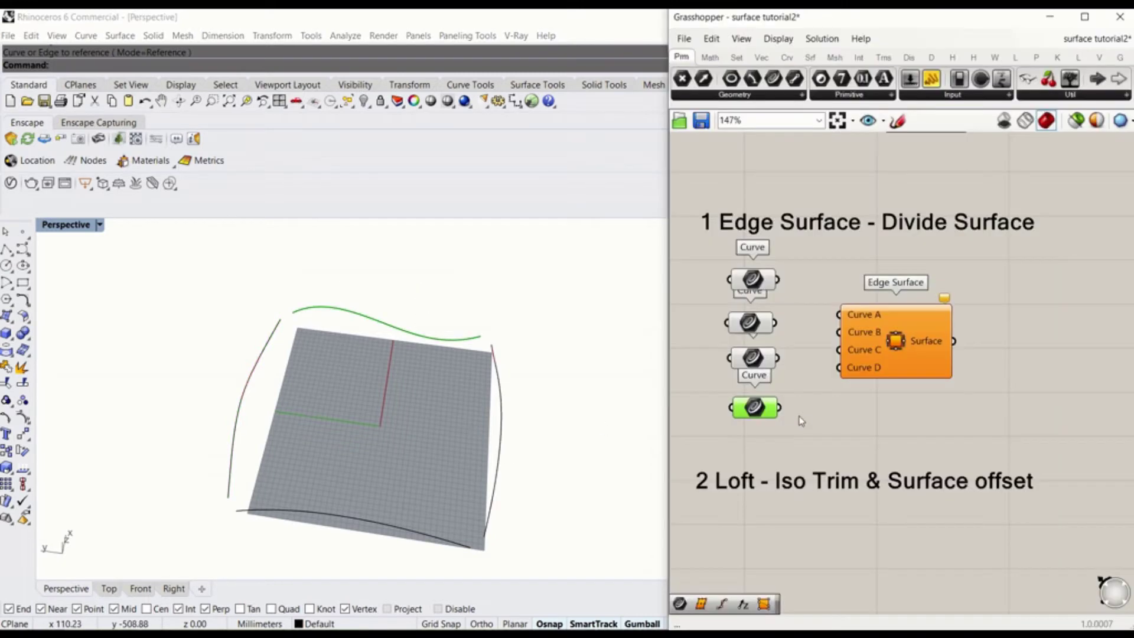
pyautogui.click(800, 418)
pyautogui.moveTo(880, 346); pyautogui.dragTo(885, 325)
pyautogui.click(806, 331)
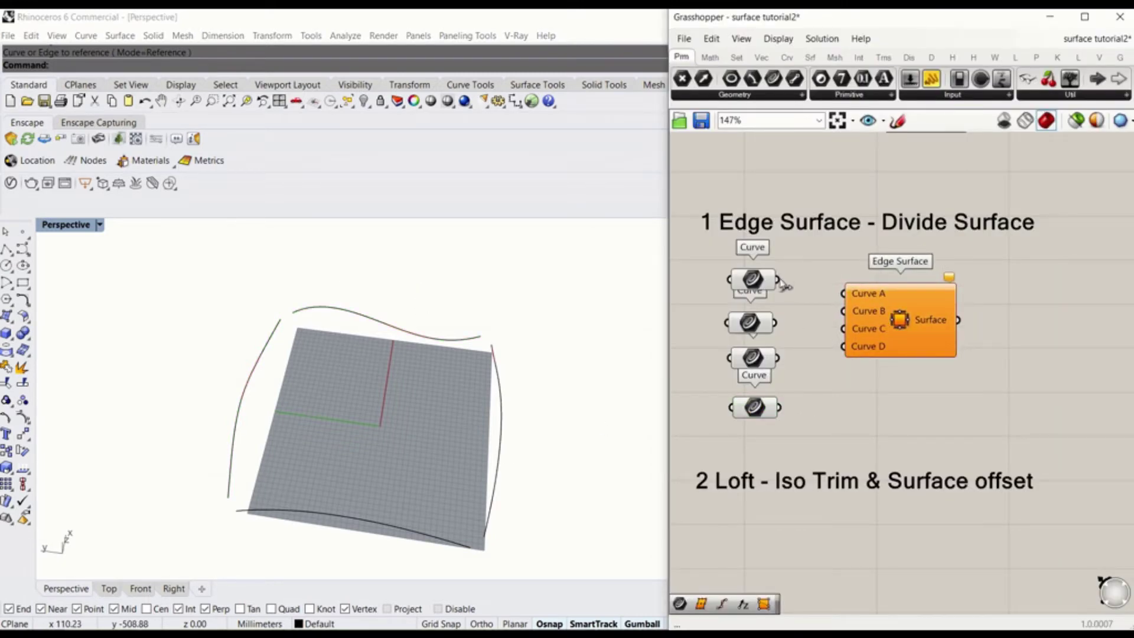
# Wire the four Curve parameters into Edge Surface's Curve A, B, C and D, then orbit the preview
pyautogui.moveTo(781, 281); pyautogui.dragTo(849, 294)
pyautogui.moveTo(775, 322); pyautogui.dragTo(845, 311)
pyautogui.moveTo(778, 357); pyautogui.dragTo(844, 329)
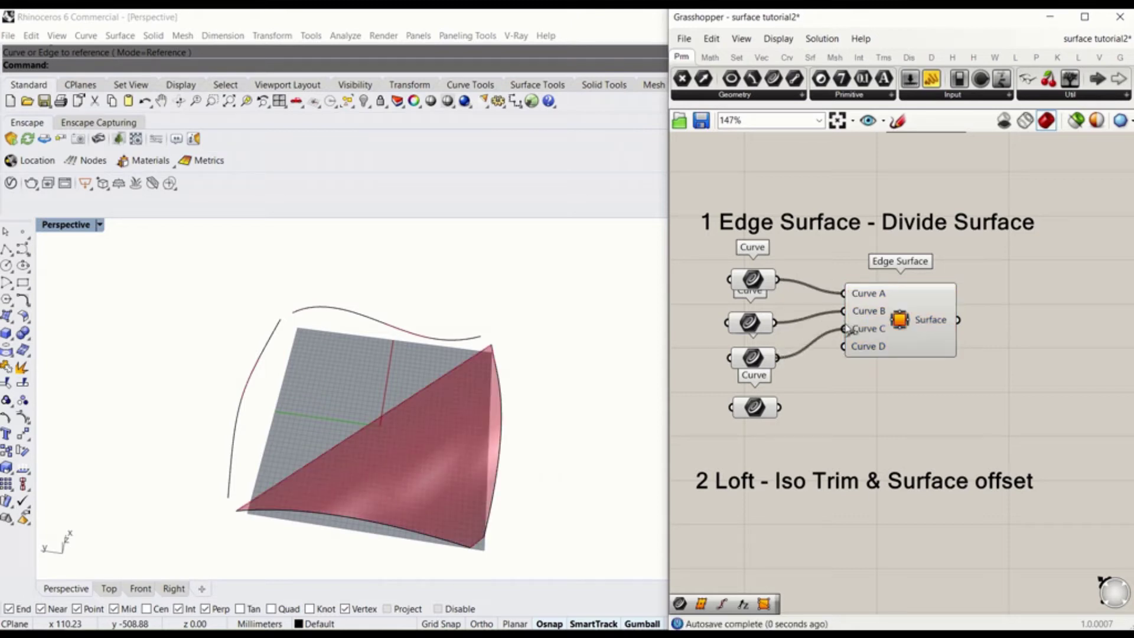
pyautogui.moveTo(781, 407); pyautogui.dragTo(844, 346)
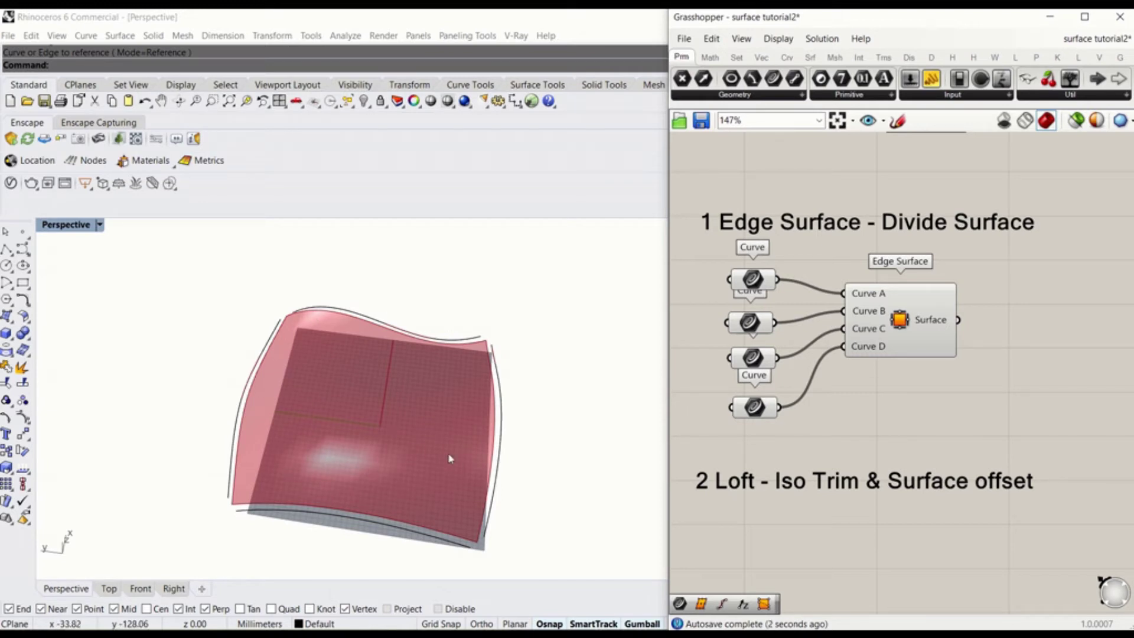
pyautogui.moveTo(448, 455); pyautogui.dragTo(348, 330, button='right')
pyautogui.click(366, 382)
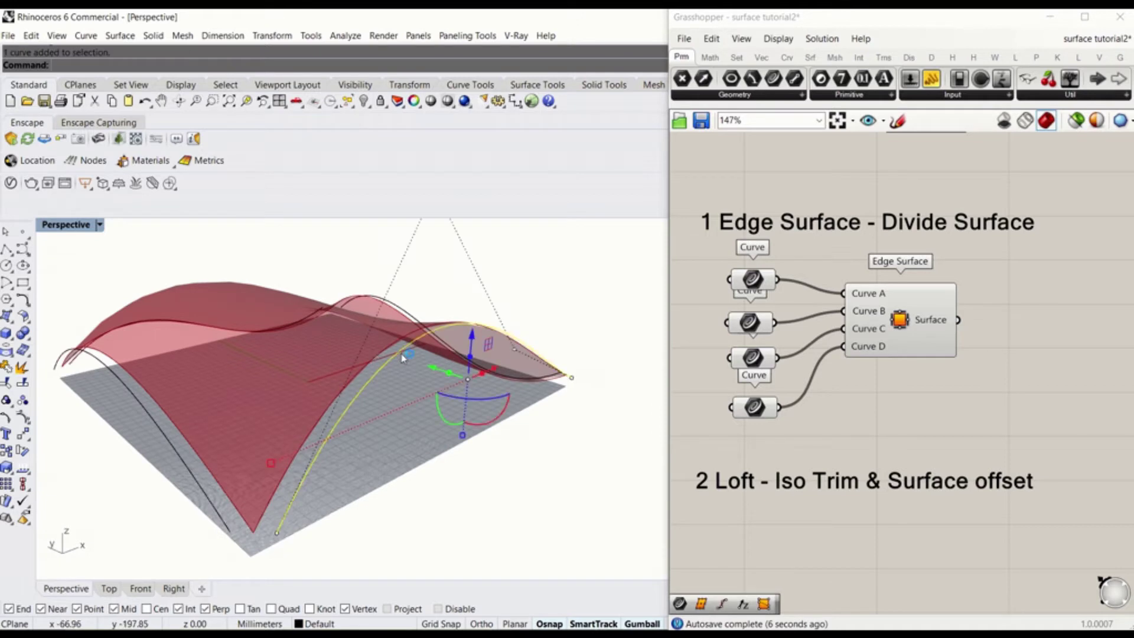
pyautogui.scroll(-5, 410, 336)
pyautogui.click(397, 423)
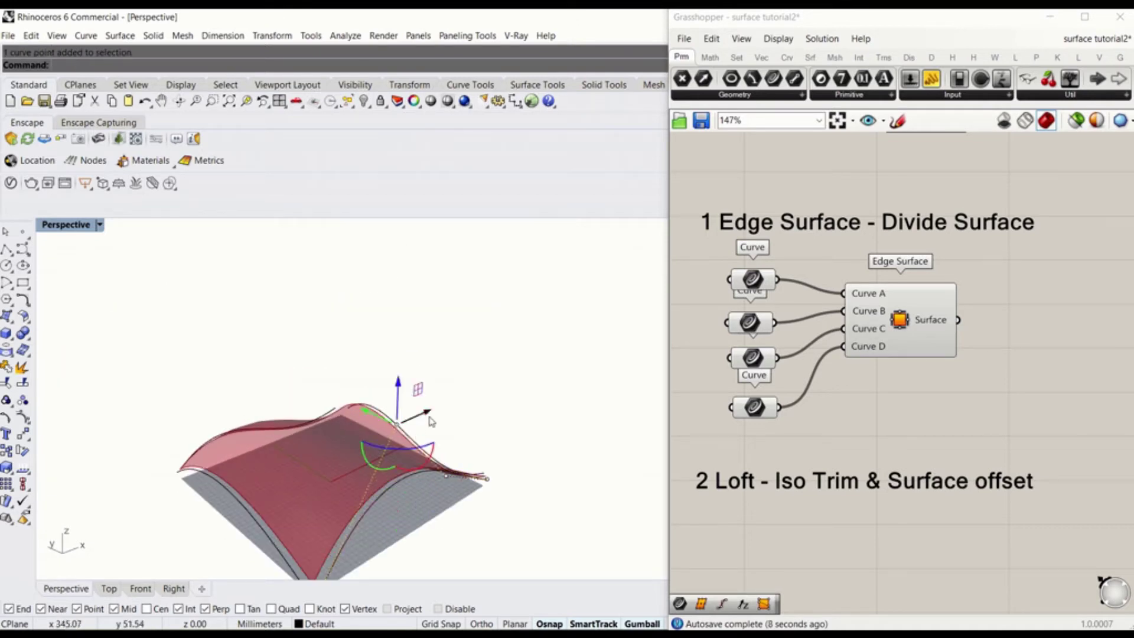
pyautogui.moveTo(427, 407); pyautogui.dragTo(420, 355, button='right')
pyautogui.moveTo(421, 353); pyautogui.dragTo(415, 383)
pyautogui.press('Escape')
pyautogui.moveTo(455, 435); pyautogui.dragTo(511, 485, button='right')
pyautogui.click(526, 484)
pyautogui.moveTo(472, 464); pyautogui.dragTo(417, 460)
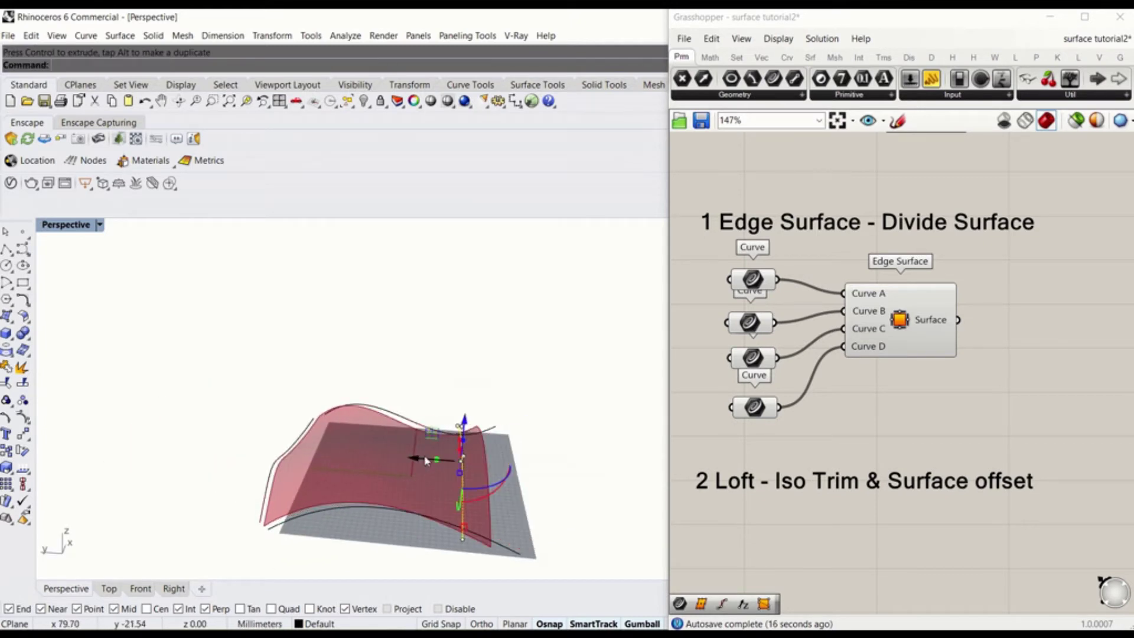
pyautogui.click(460, 359)
pyautogui.moveTo(462, 363); pyautogui.dragTo(288, 358, button='right')
pyautogui.moveTo(436, 349); pyautogui.dragTo(467, 371, button='right')
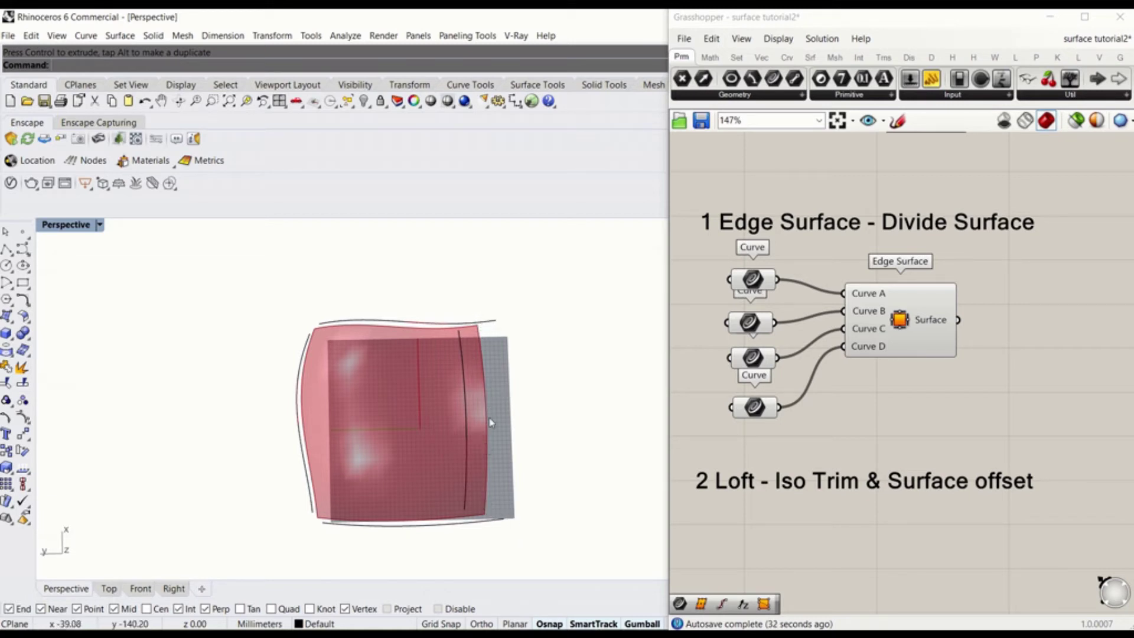
pyautogui.moveTo(488, 479); pyautogui.dragTo(463, 352, button='right')
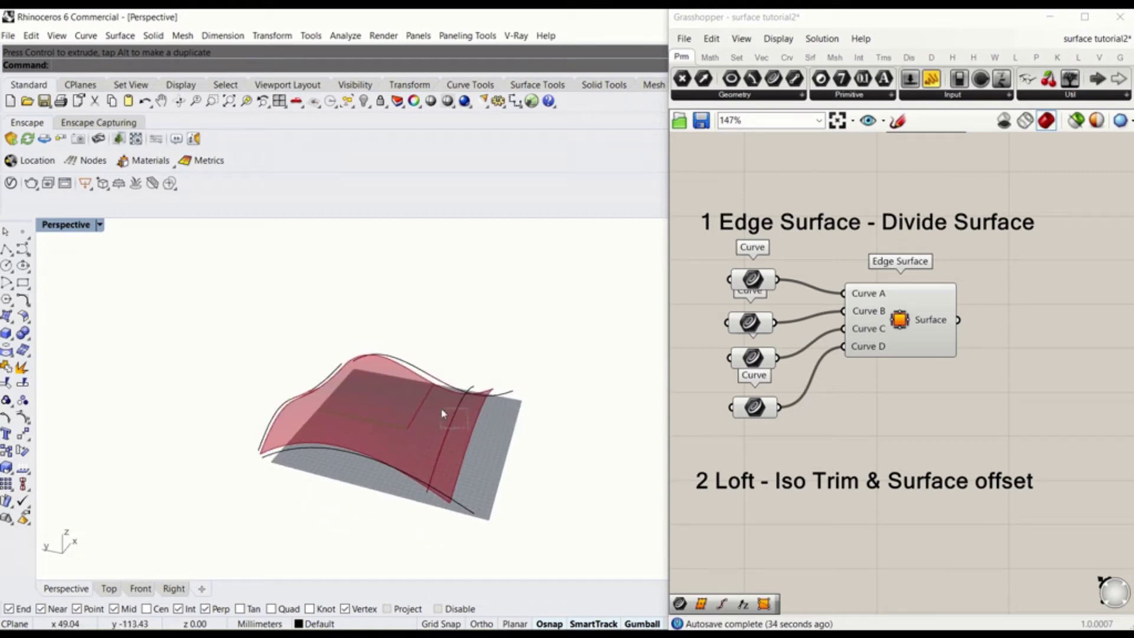
pyautogui.click(441, 409)
pyautogui.moveTo(428, 424); pyautogui.dragTo(485, 372)
pyautogui.click(485, 371)
pyautogui.moveTo(486, 296); pyautogui.dragTo(521, 390, button='right')
pyautogui.scroll(5, 478, 318)
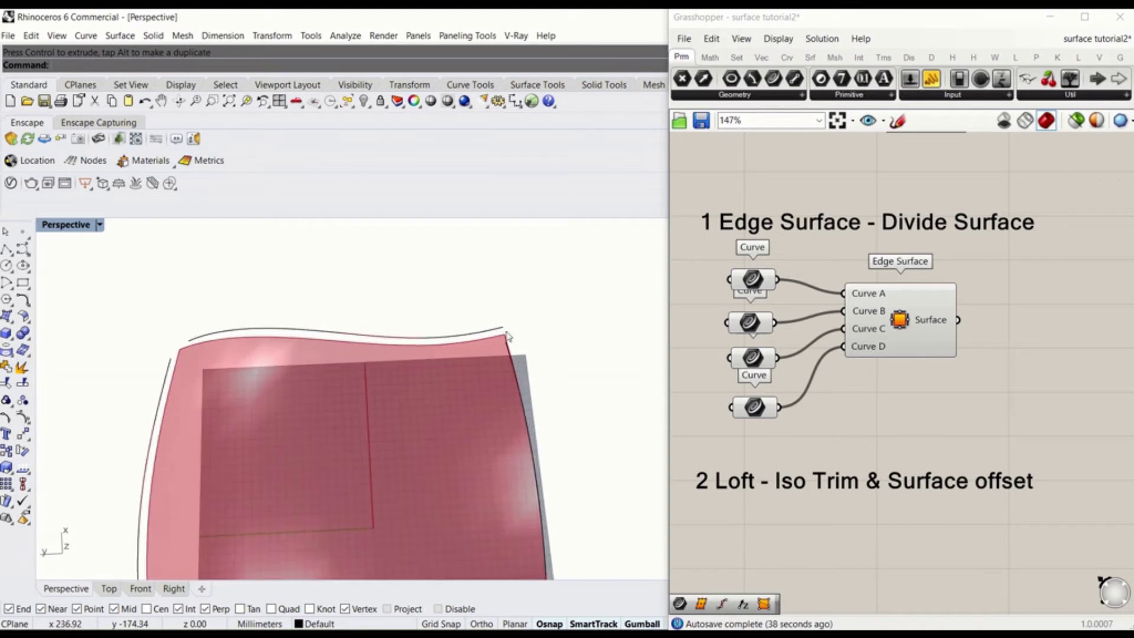
pyautogui.moveTo(507, 332); pyautogui.dragTo(496, 354, button='right')
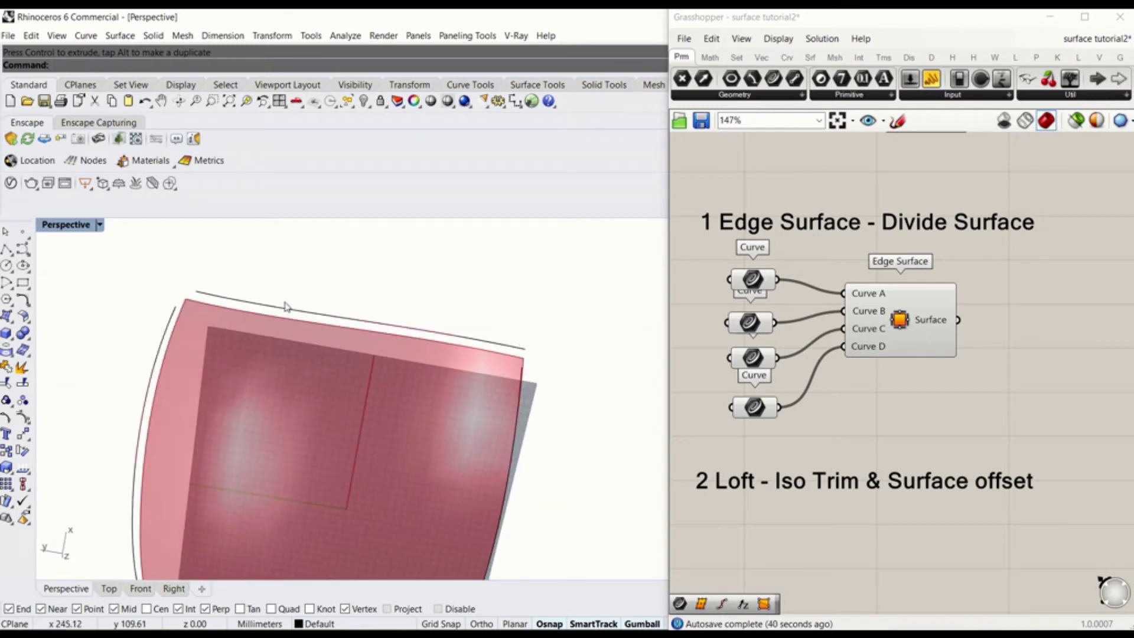
pyautogui.moveTo(285, 306); pyautogui.dragTo(405, 387, button='right')
pyautogui.moveTo(395, 326); pyautogui.dragTo(328, 329, button='right')
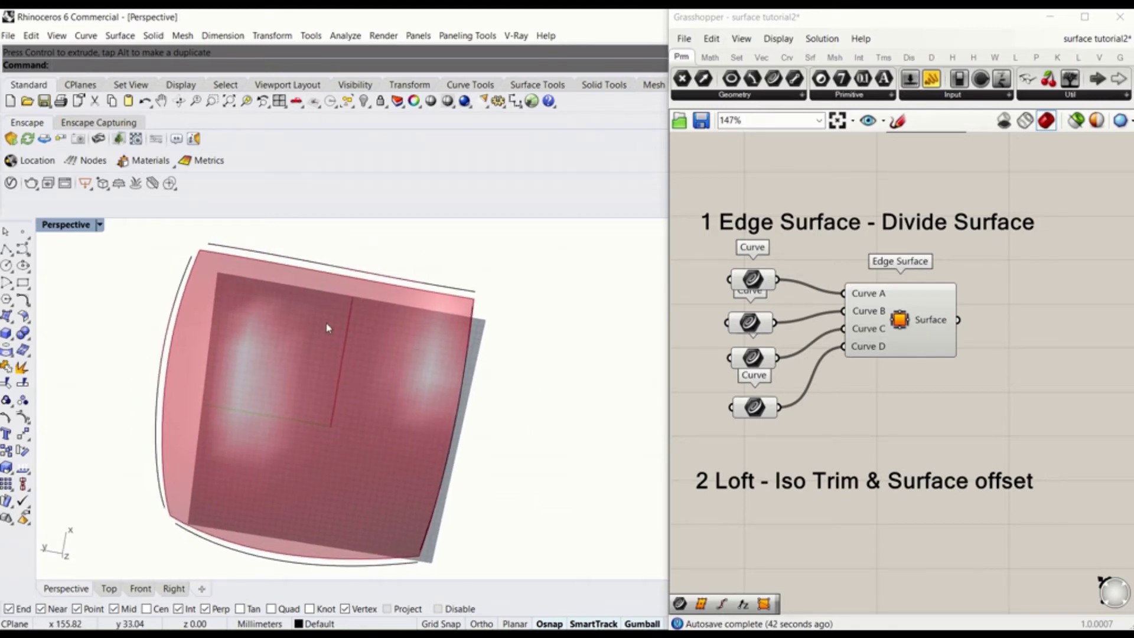
pyautogui.scroll(-2, 416, 376)
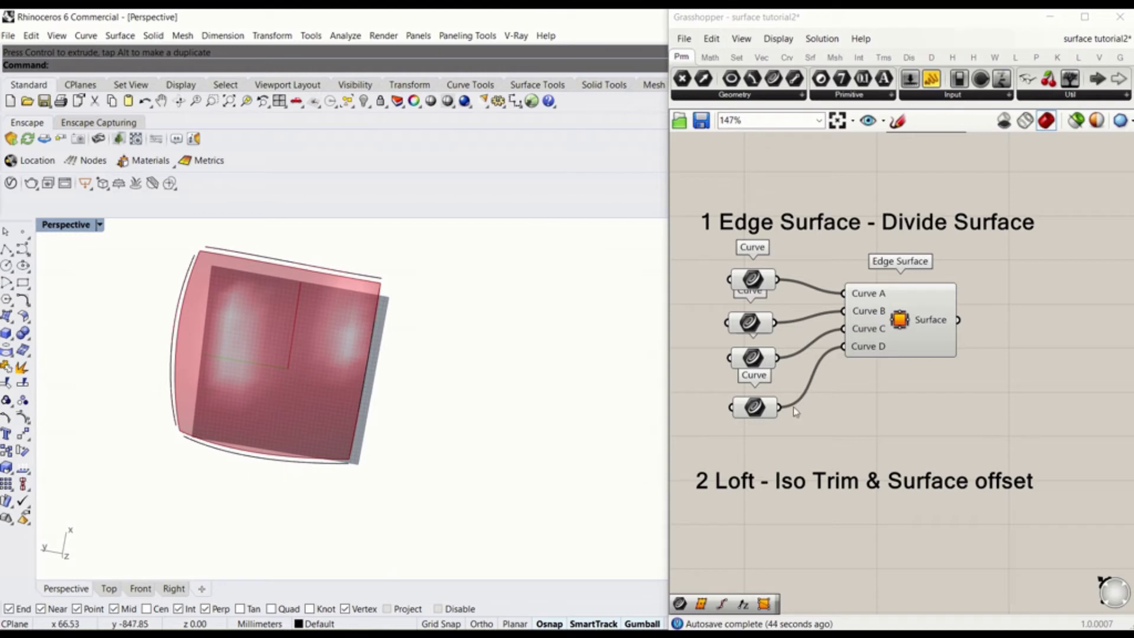
pyautogui.moveTo(779, 407); pyautogui.dragTo(847, 362)
pyautogui.moveTo(562, 397); pyautogui.dragTo(458, 337, button='right')
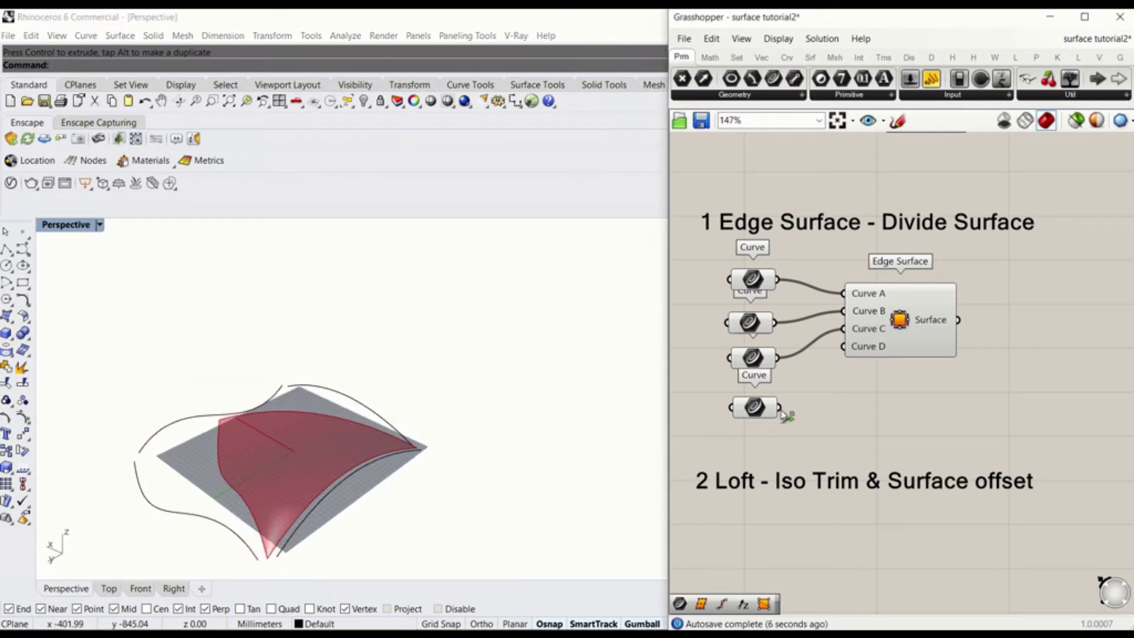
pyautogui.moveTo(783, 411); pyautogui.dragTo(845, 347)
pyautogui.scroll(8, 879, 347)
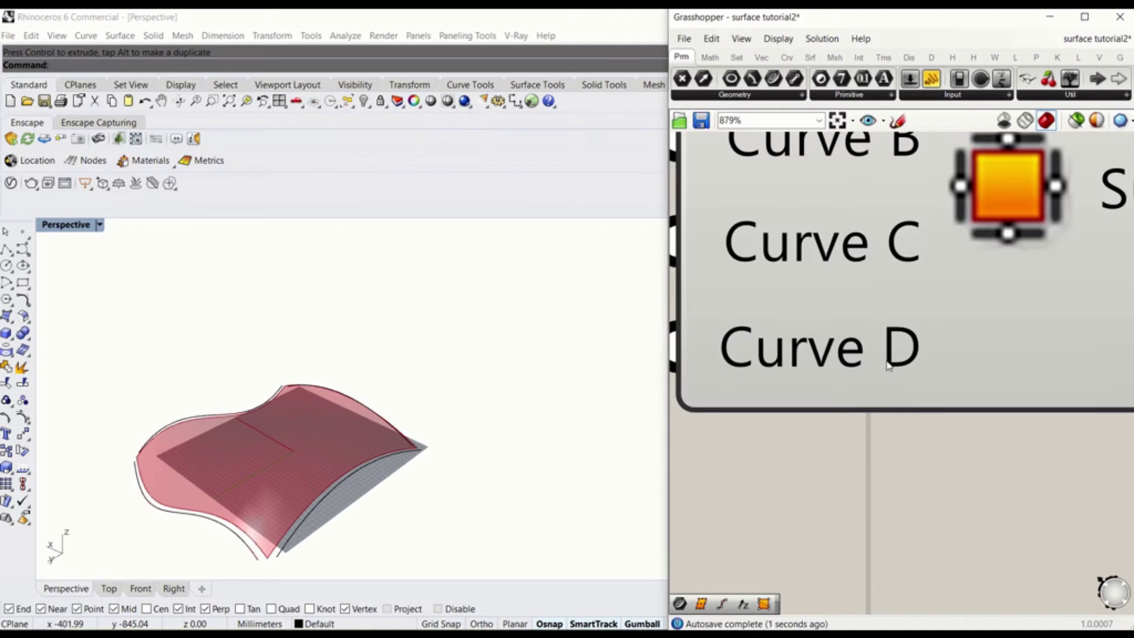
pyautogui.scroll(-3, 888, 366)
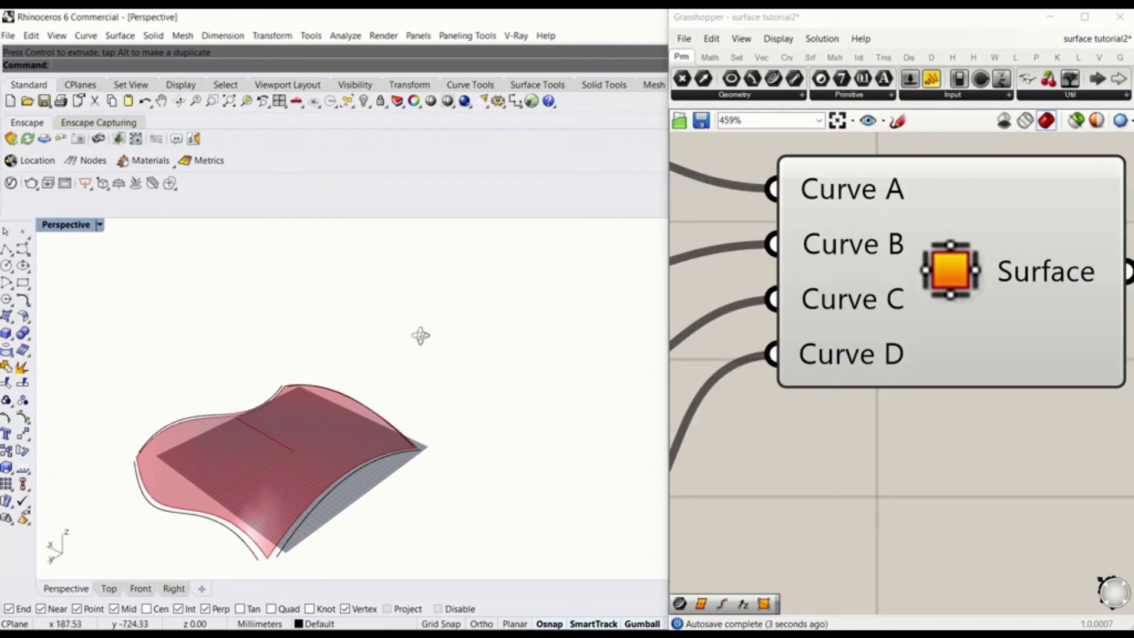
pyautogui.moveTo(420, 334); pyautogui.dragTo(158, 424, button='right')
pyautogui.moveTo(145, 367); pyautogui.dragTo(433, 285, button='right')
pyautogui.click(950, 413)
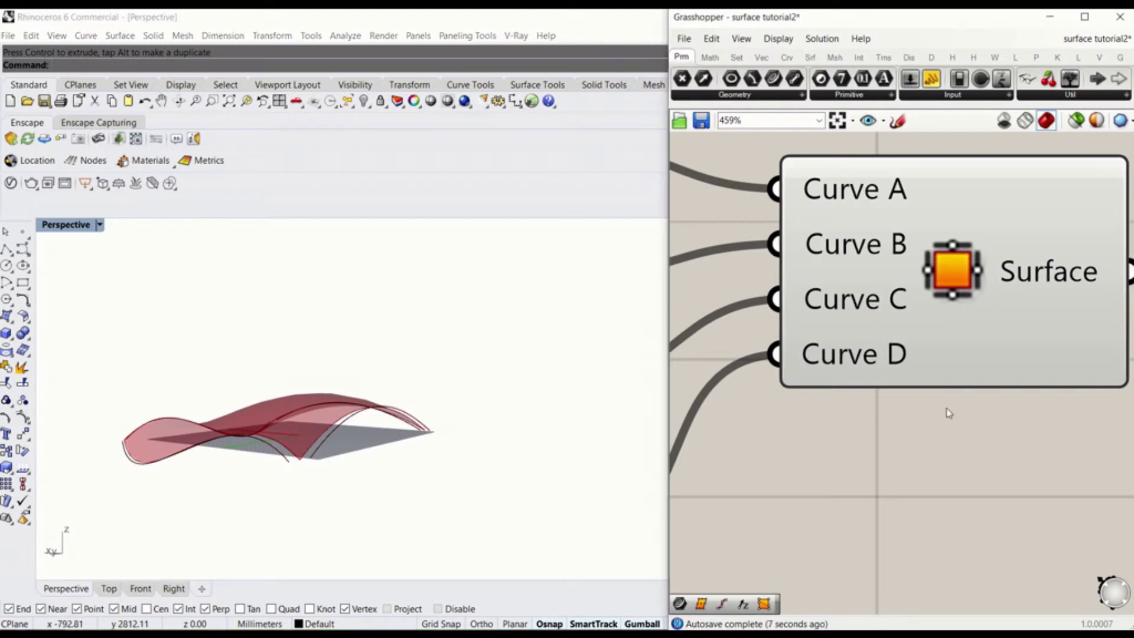
pyautogui.scroll(-5, 946, 384)
pyautogui.scroll(-1, 922, 366)
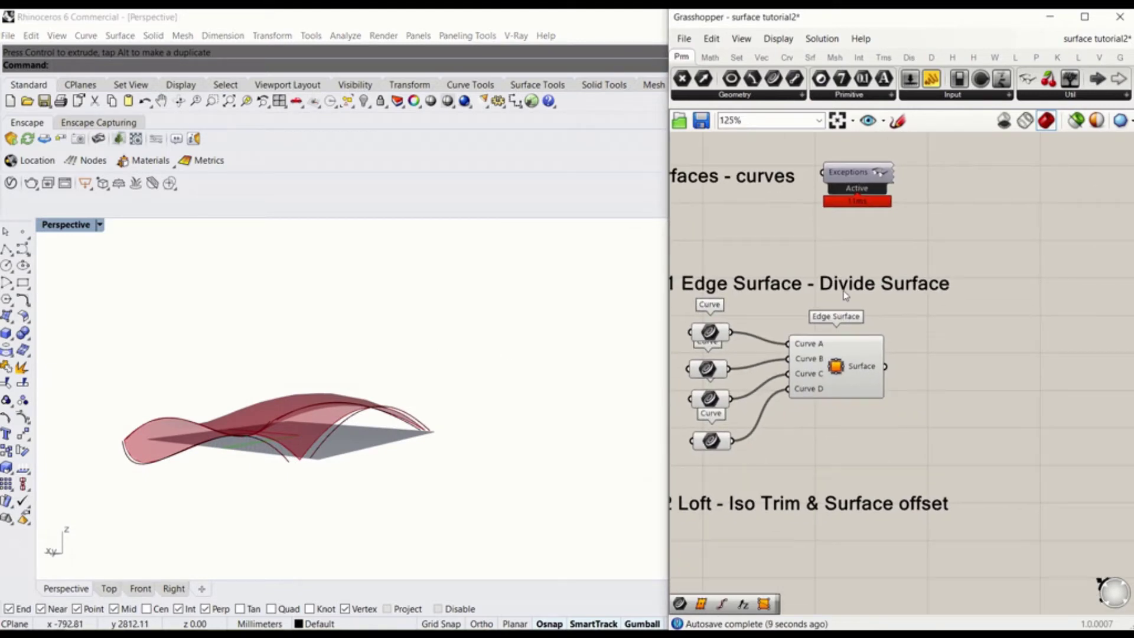
pyautogui.doubleClick(973, 364)
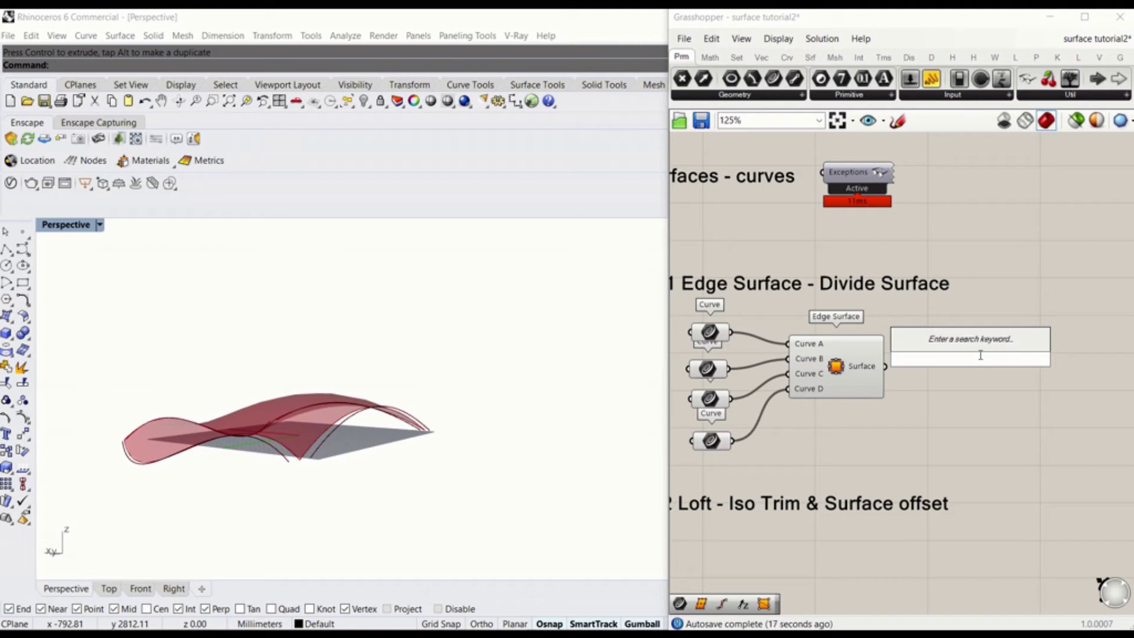
# Search 'divide sur' and place Divide Surface to the right of Edge Surface
pyautogui.write('di')
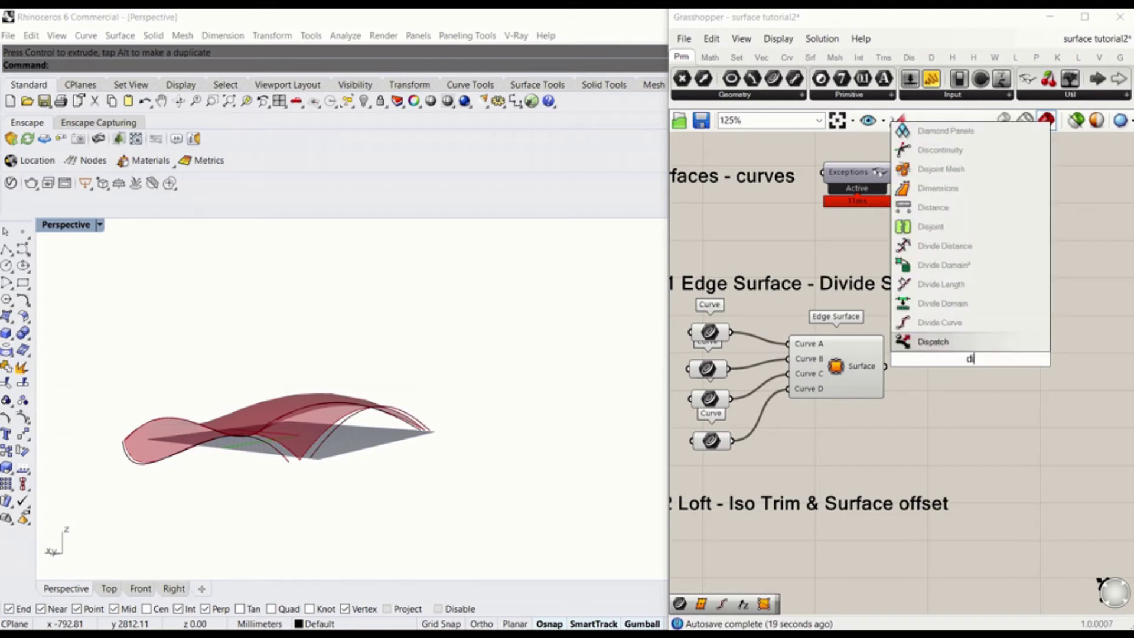
pyautogui.write('vide sur')
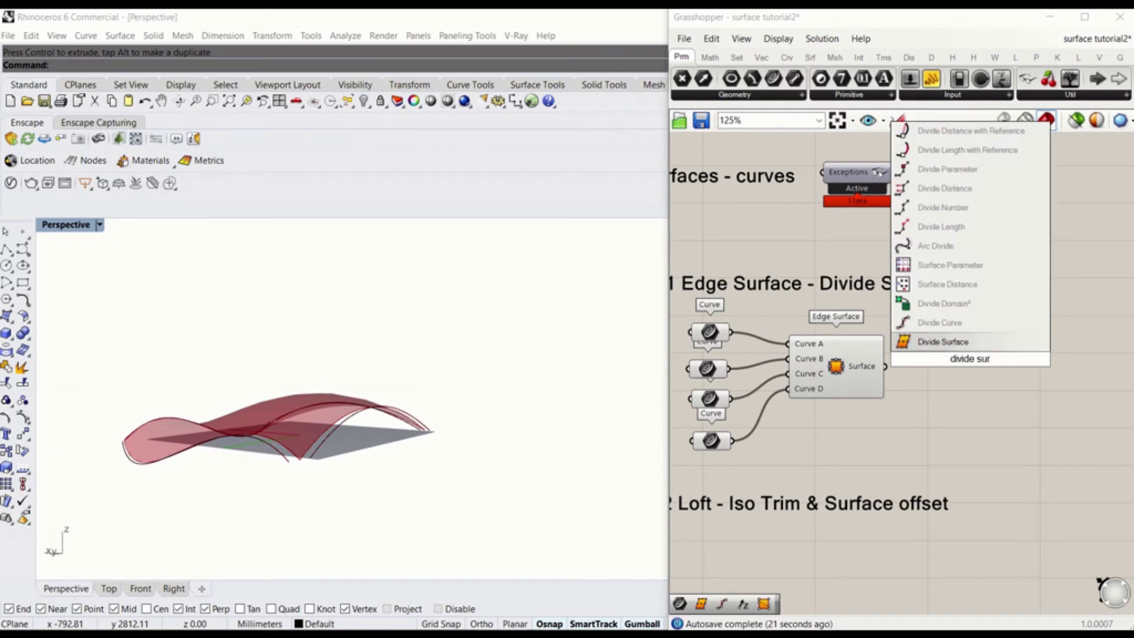
pyautogui.click(991, 342)
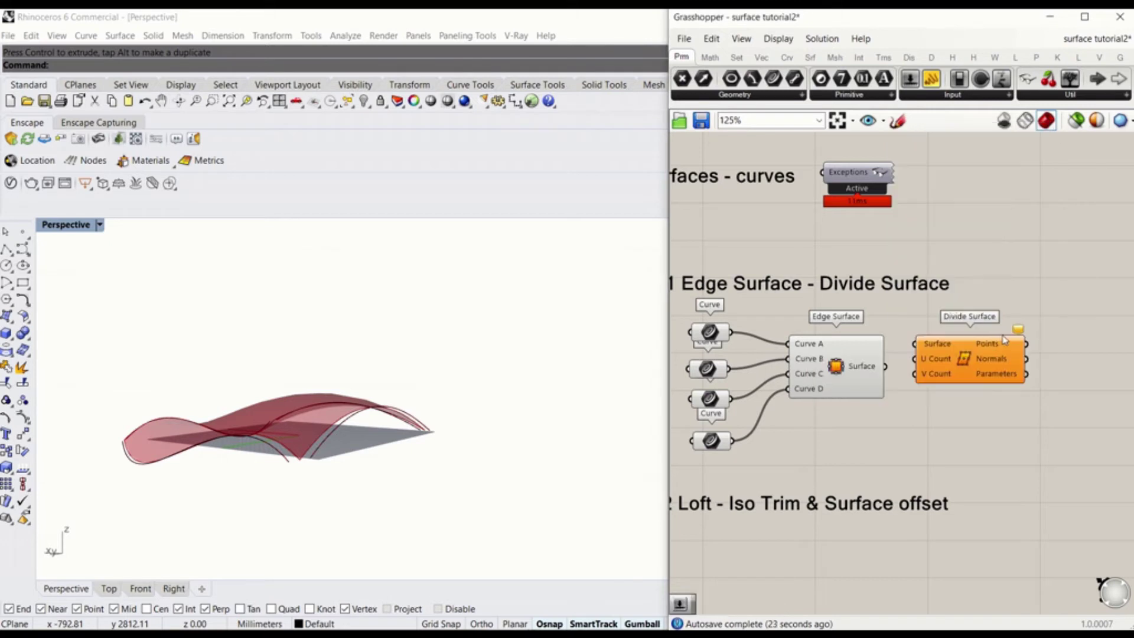
pyautogui.moveTo(977, 359); pyautogui.dragTo(996, 387)
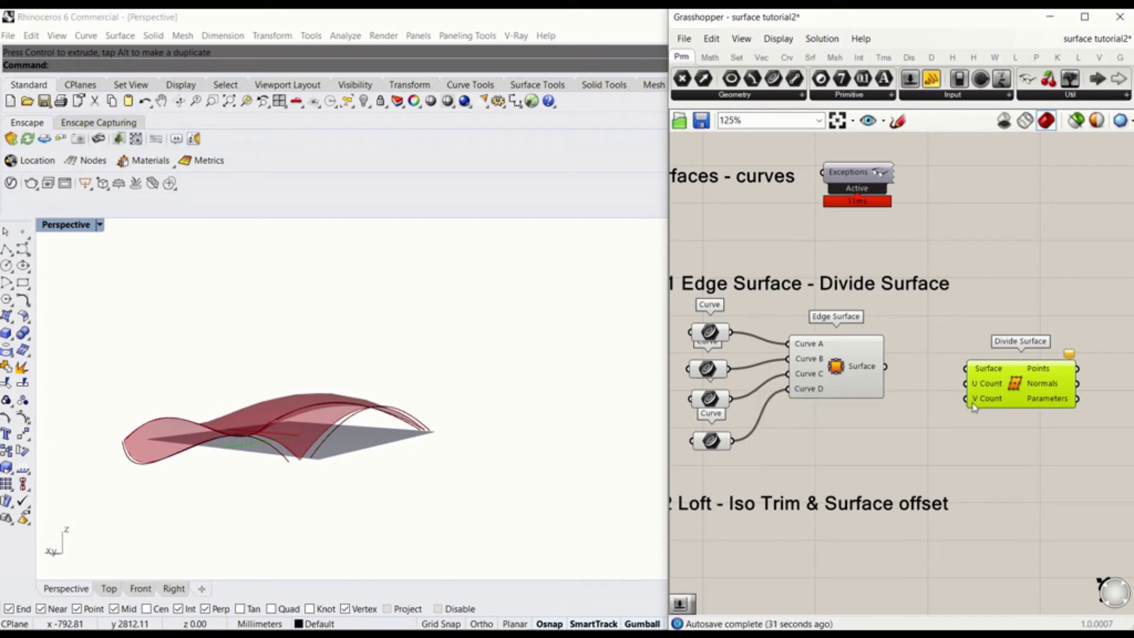
# Deselect Divide Surface and orbit the surface preview toward the Top view
pyautogui.click(951, 431)
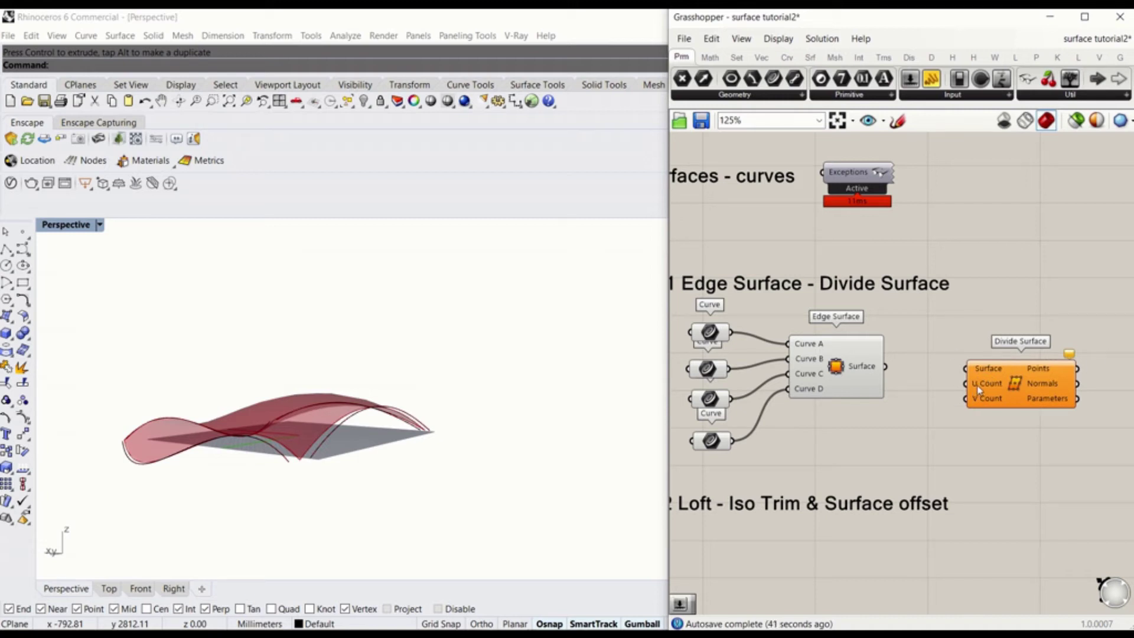
pyautogui.moveTo(362, 375); pyautogui.dragTo(415, 424, button='right')
pyautogui.scroll(-4, 412, 367)
pyautogui.scroll(4, 404, 422)
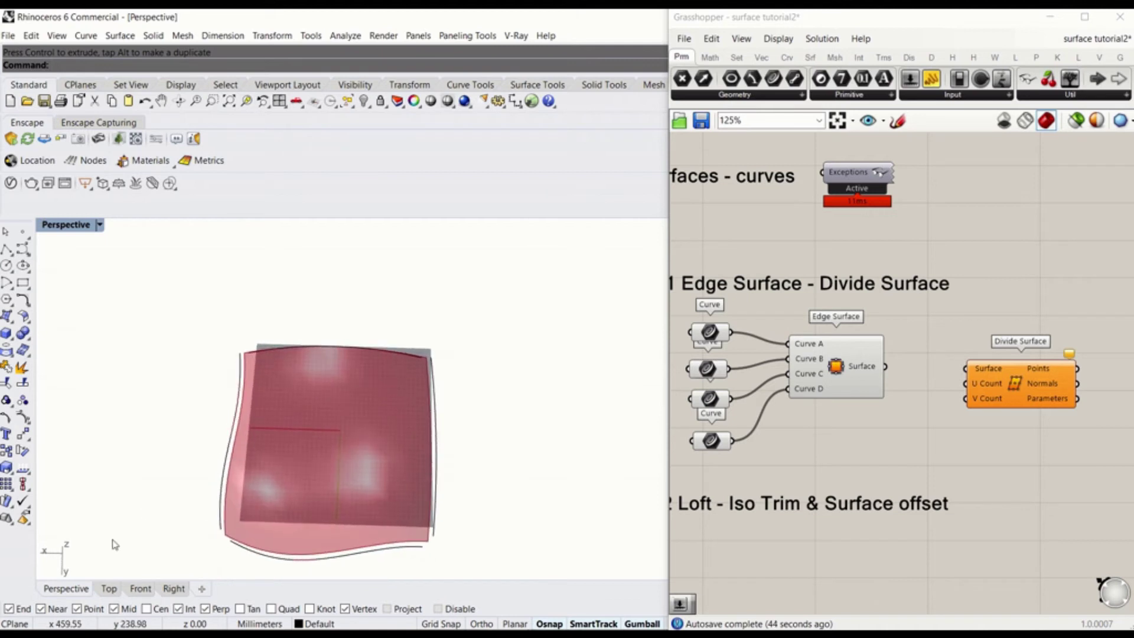
pyautogui.click(109, 589)
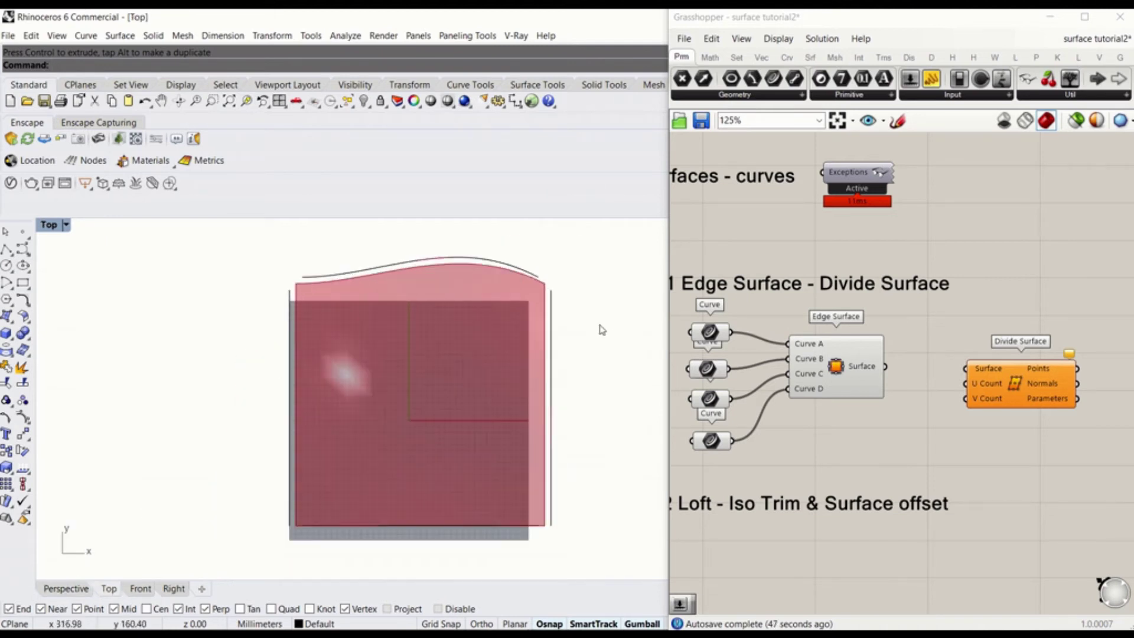
pyautogui.scroll(2, 585, 335)
pyautogui.moveTo(582, 390); pyautogui.dragTo(569, 364, button='right')
pyautogui.scroll(-2, 559, 371)
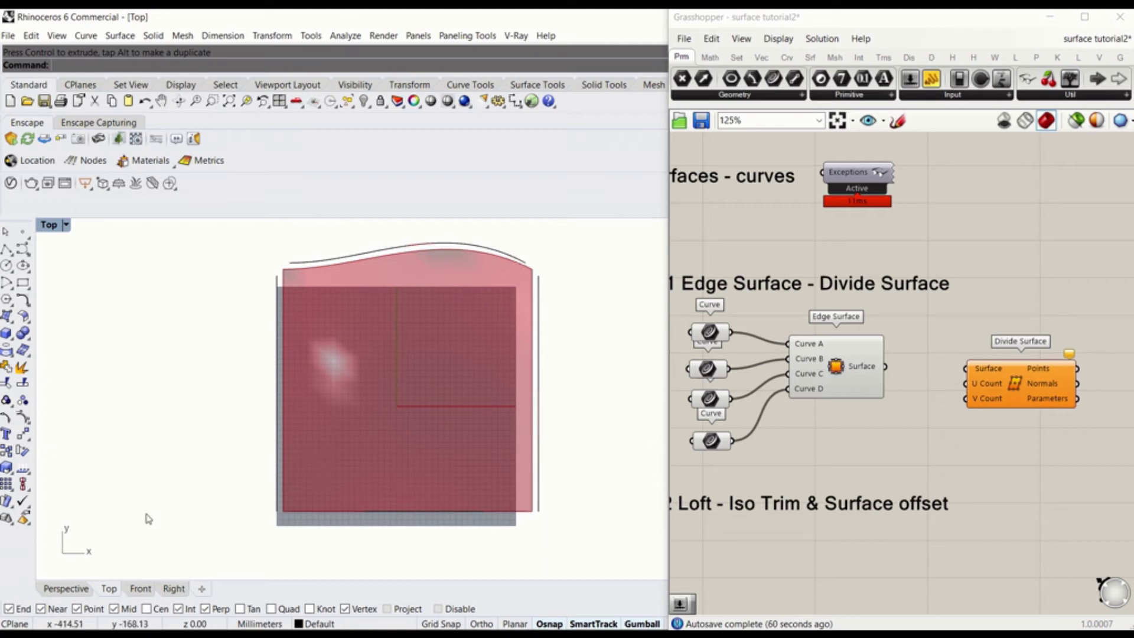
pyautogui.click(64, 589)
pyautogui.moveTo(372, 488); pyautogui.dragTo(363, 429, button='right')
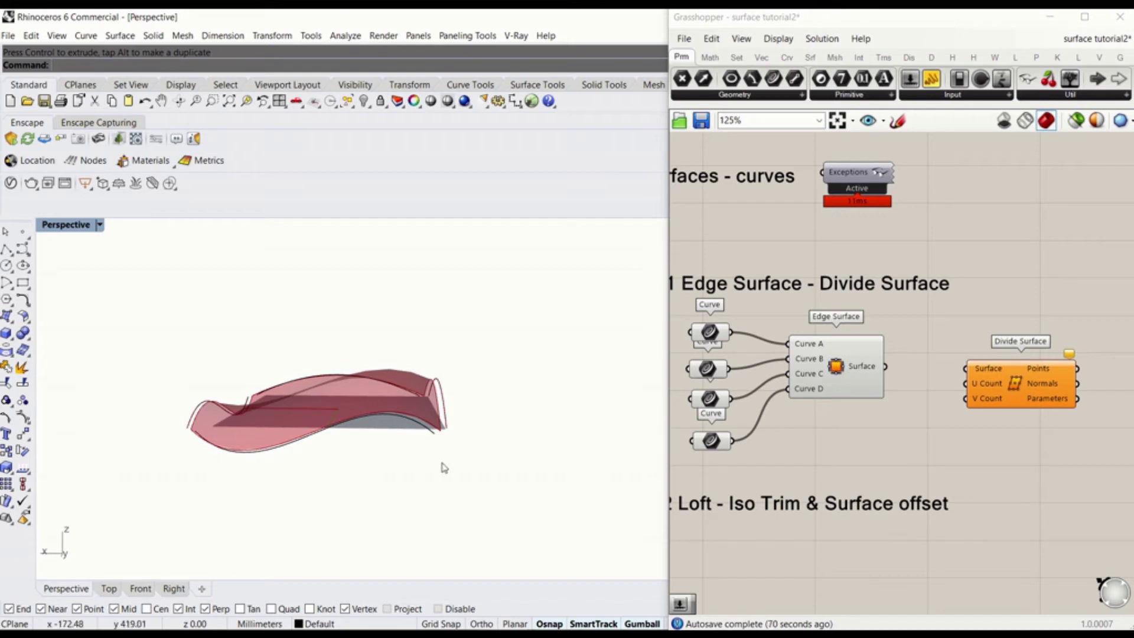
# Orbit the Perspective view from above and nudge Divide Surface slightly left and down
pyautogui.moveTo(319, 415); pyautogui.dragTo(263, 458, button='right')
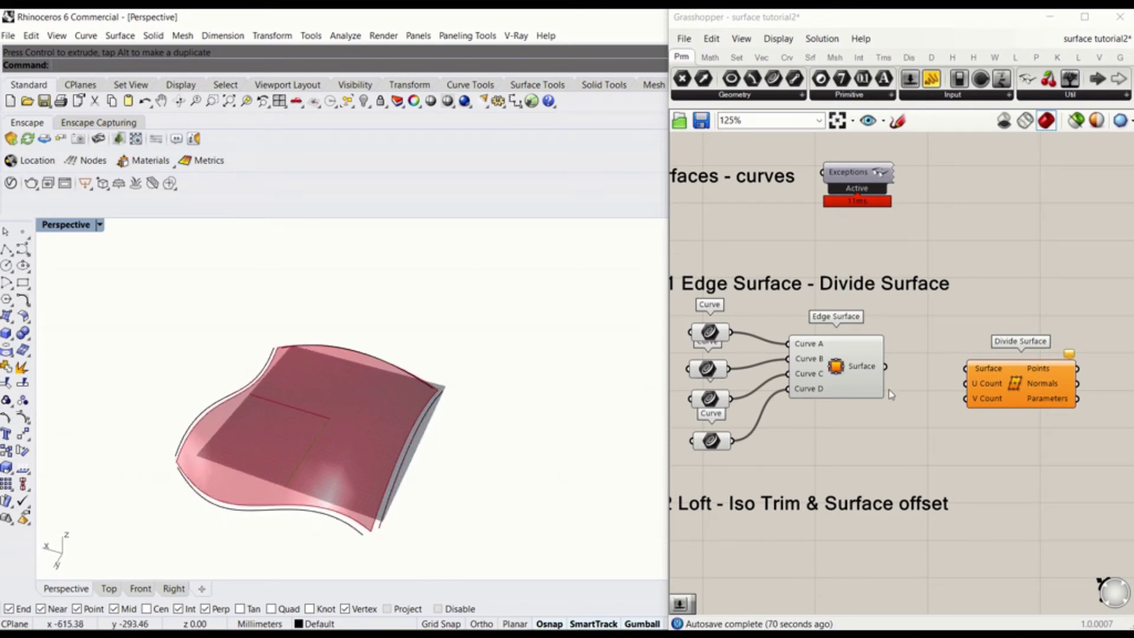
pyautogui.moveTo(1030, 386); pyautogui.dragTo(1028, 401)
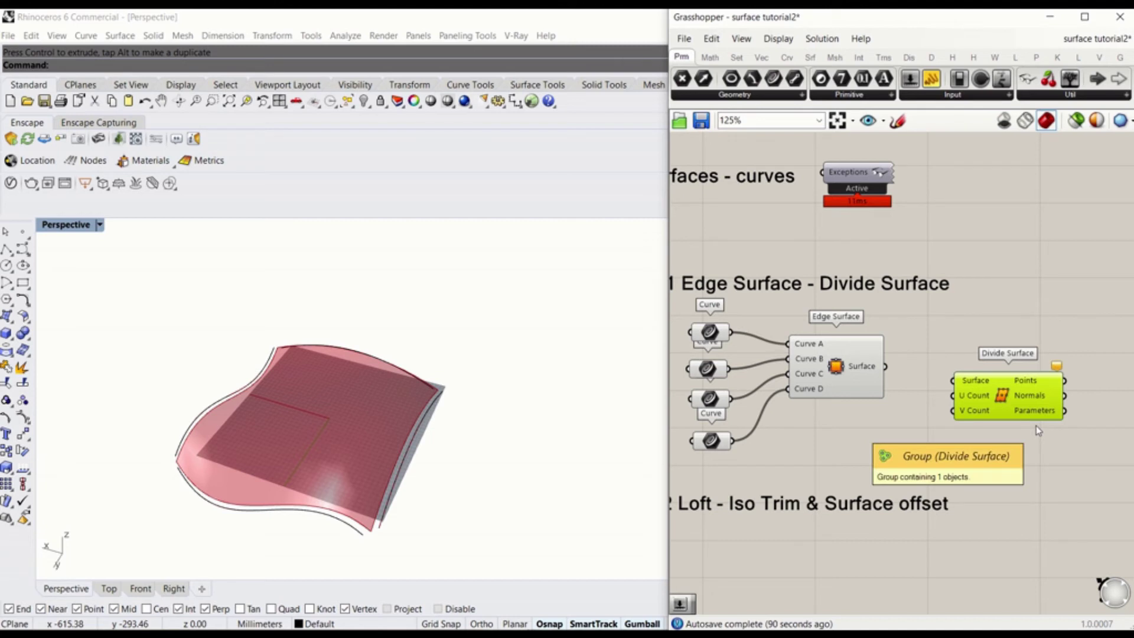
# Wire Edge Surface into Divide Surface's Surface input and add a number slider set to 15
pyautogui.click(953, 422)
pyautogui.moveTo(885, 367); pyautogui.dragTo(955, 383)
pyautogui.click(1001, 398)
pyautogui.doubleClick(884, 437)
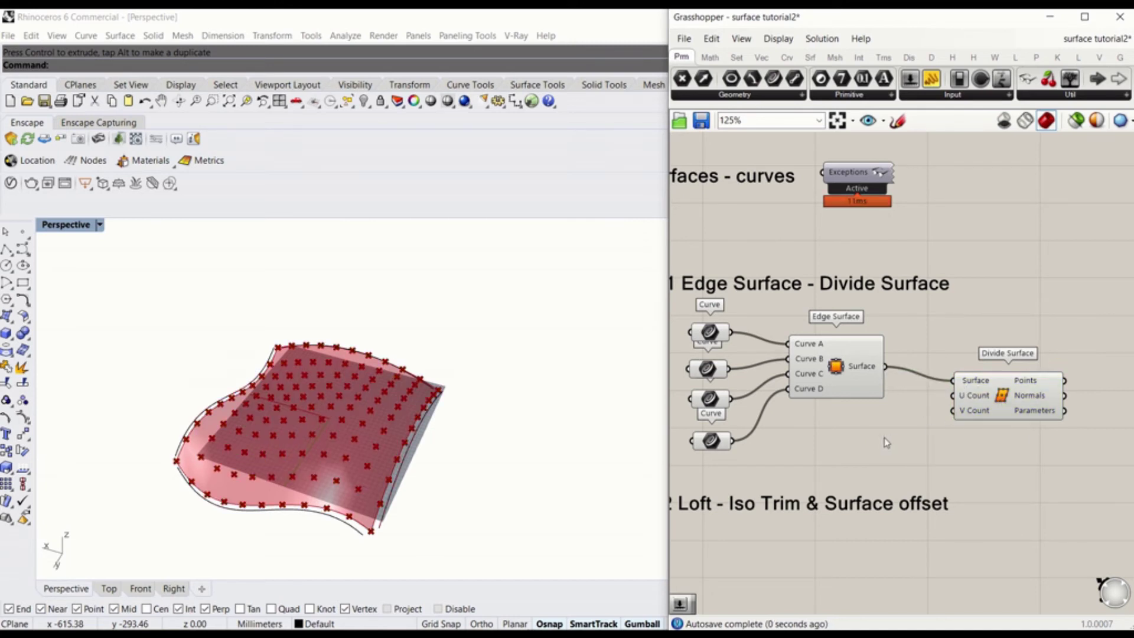
pyautogui.write('15')
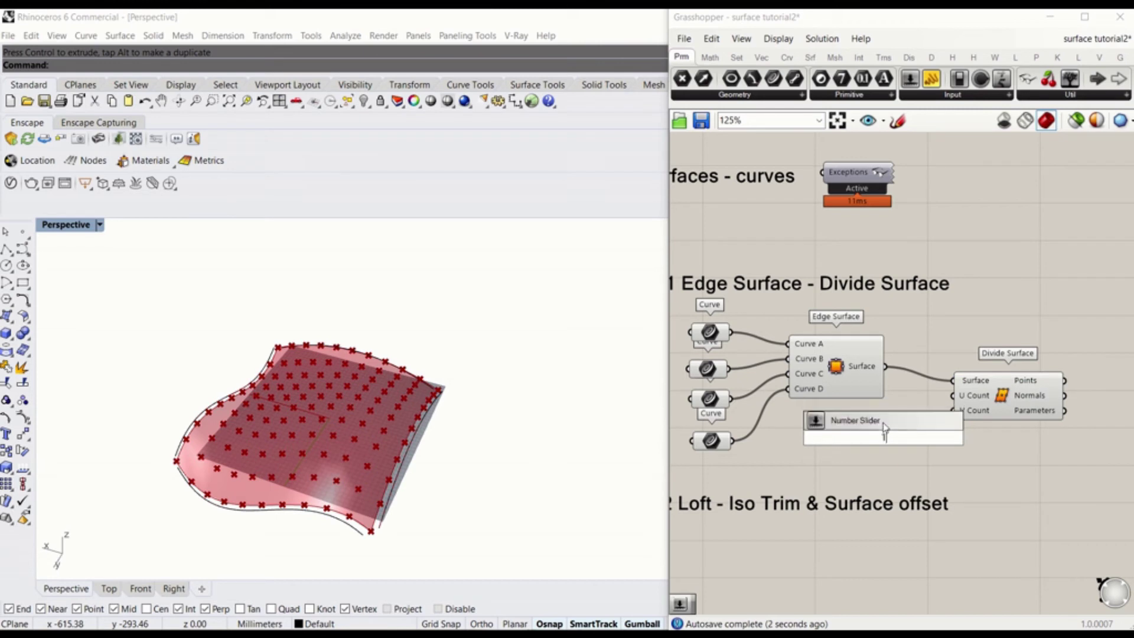
pyautogui.press('Return')
pyautogui.moveTo(980, 411); pyautogui.dragTo(1032, 404)
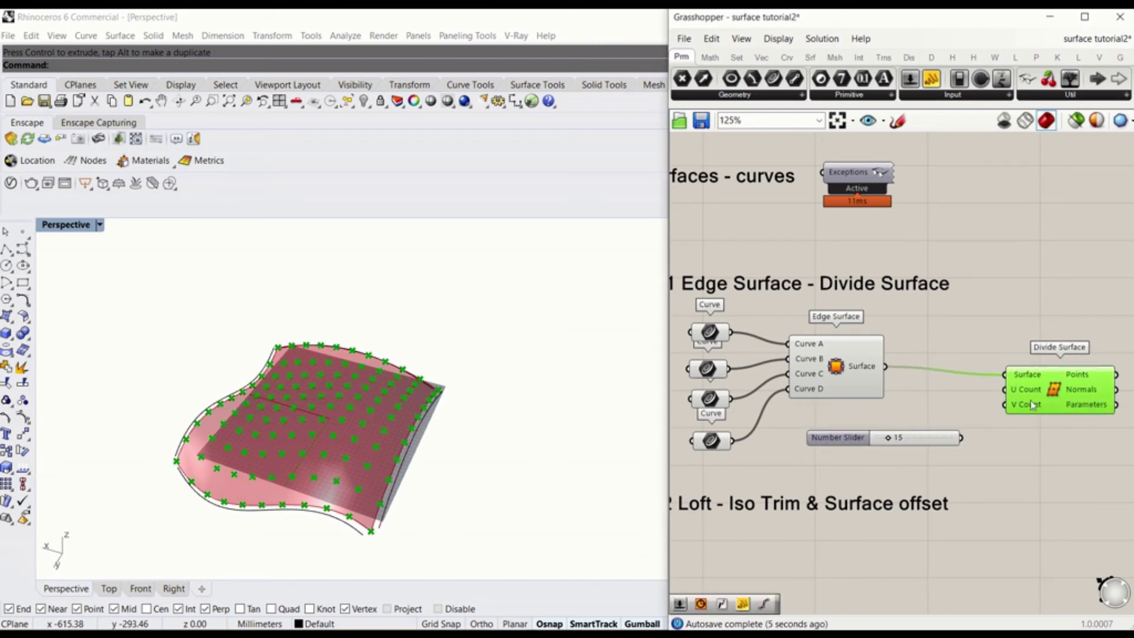
# Connect sliders to U Count and V Count, settling V Count at 14 and U Count at 16
pyautogui.moveTo(963, 441); pyautogui.dragTo(1005, 389)
pyautogui.moveTo(928, 447); pyautogui.dragTo(1006, 408)
pyautogui.moveTo(907, 438); pyautogui.dragTo(1006, 405)
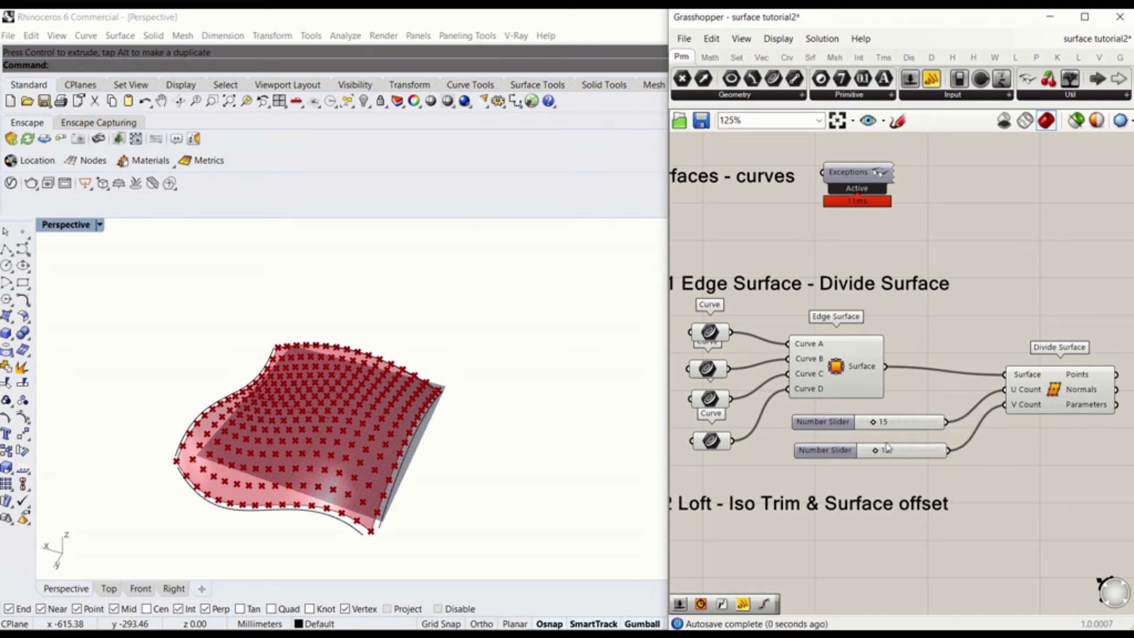
pyautogui.moveTo(876, 451); pyautogui.dragTo(889, 451)
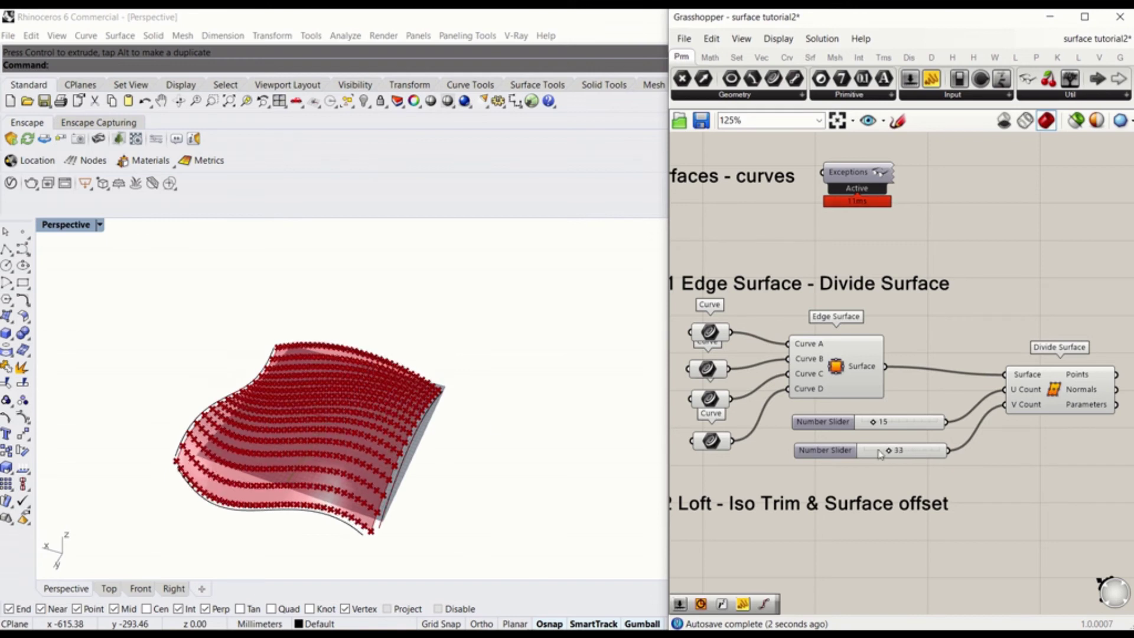
pyautogui.moveTo(342, 449); pyautogui.dragTo(271, 471, button='right')
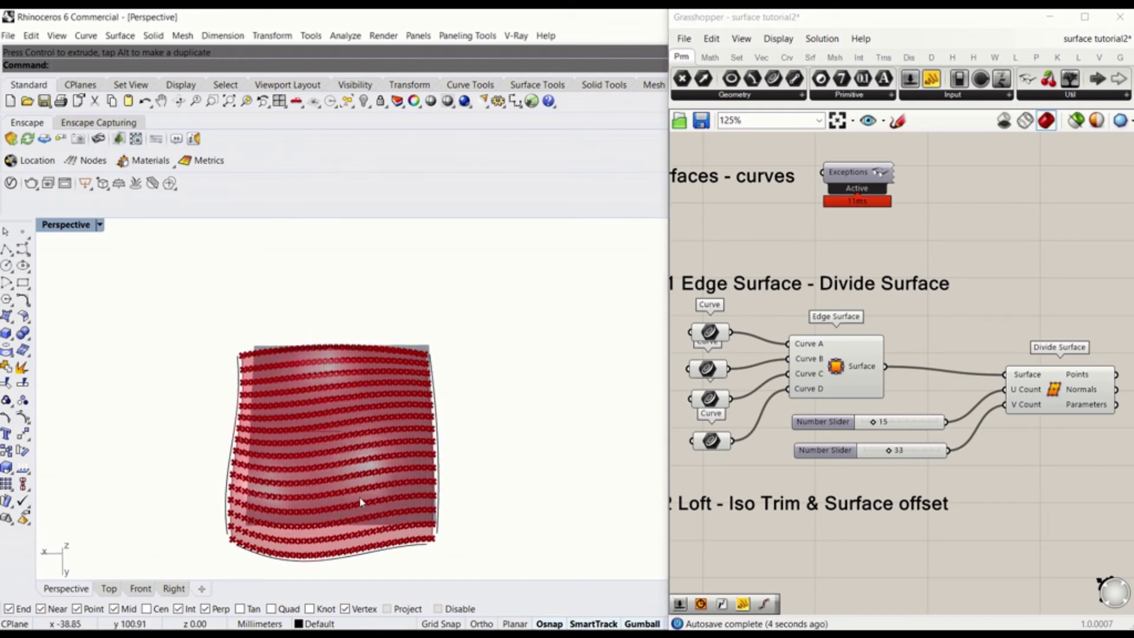
pyautogui.click(894, 451)
pyautogui.moveTo(893, 451); pyautogui.dragTo(879, 419)
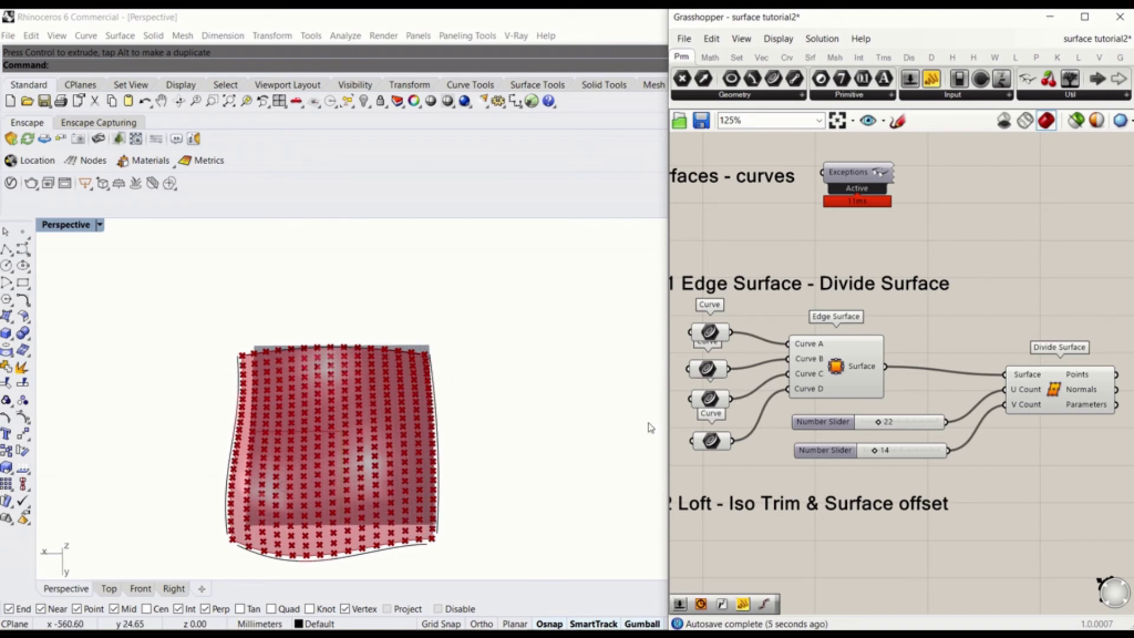
pyautogui.moveTo(879, 421); pyautogui.dragTo(875, 424)
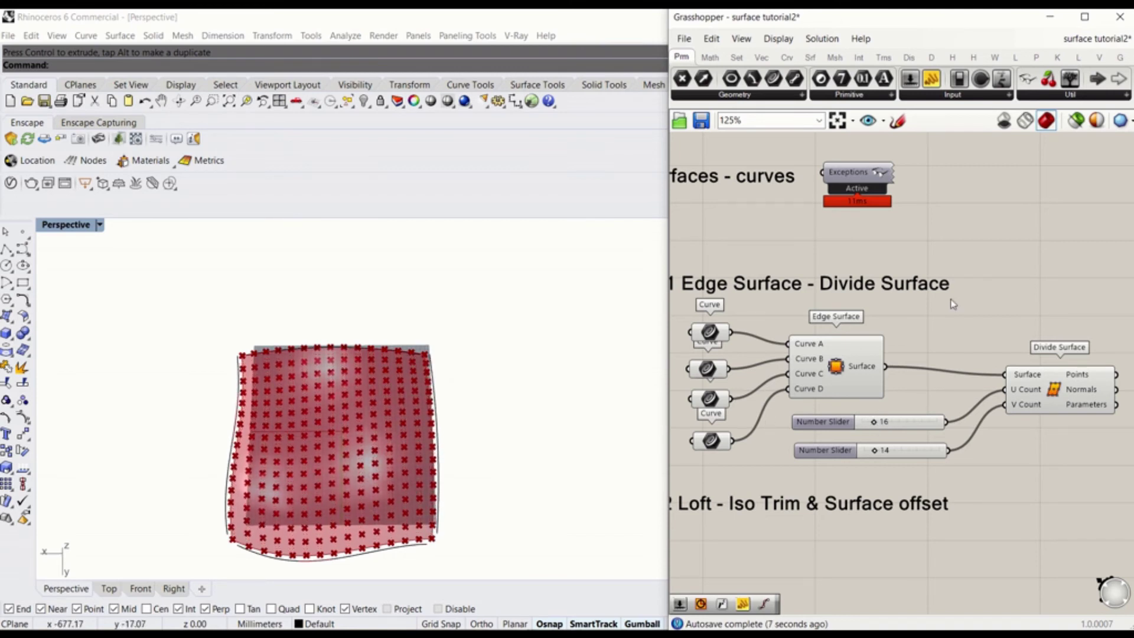
# Lower the U Count slider to 15 and reposition Divide Surface on the canvas
pyautogui.moveTo(977, 329); pyautogui.dragTo(820, 314, button='right')
pyautogui.moveTo(882, 384); pyautogui.dragTo(876, 375)
pyautogui.click(943, 394)
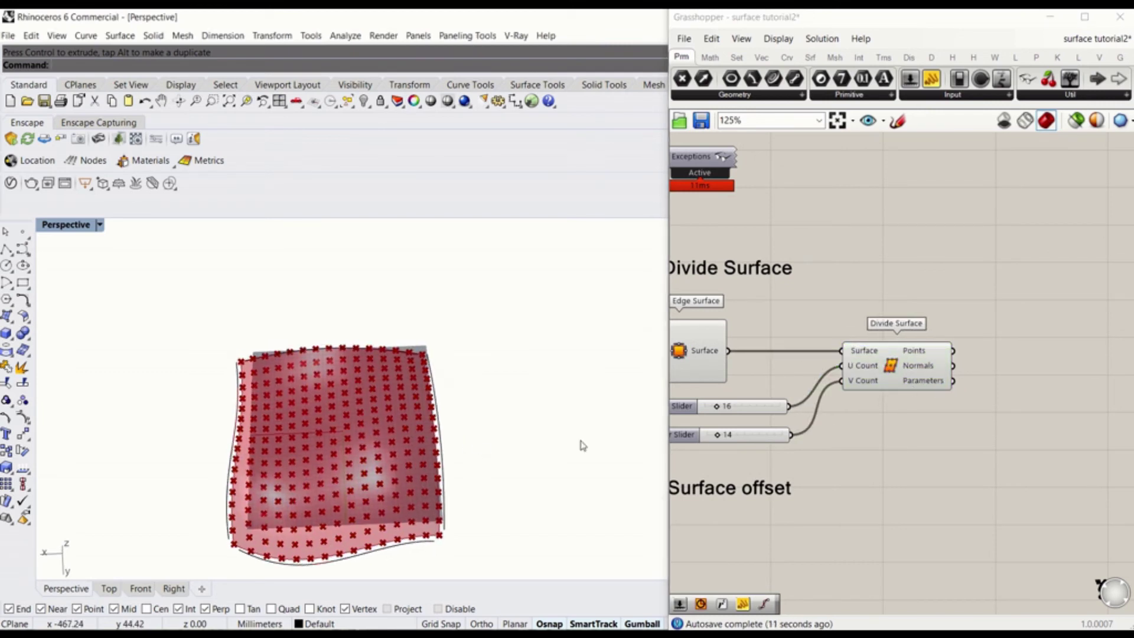
pyautogui.moveTo(719, 408); pyautogui.dragTo(718, 406)
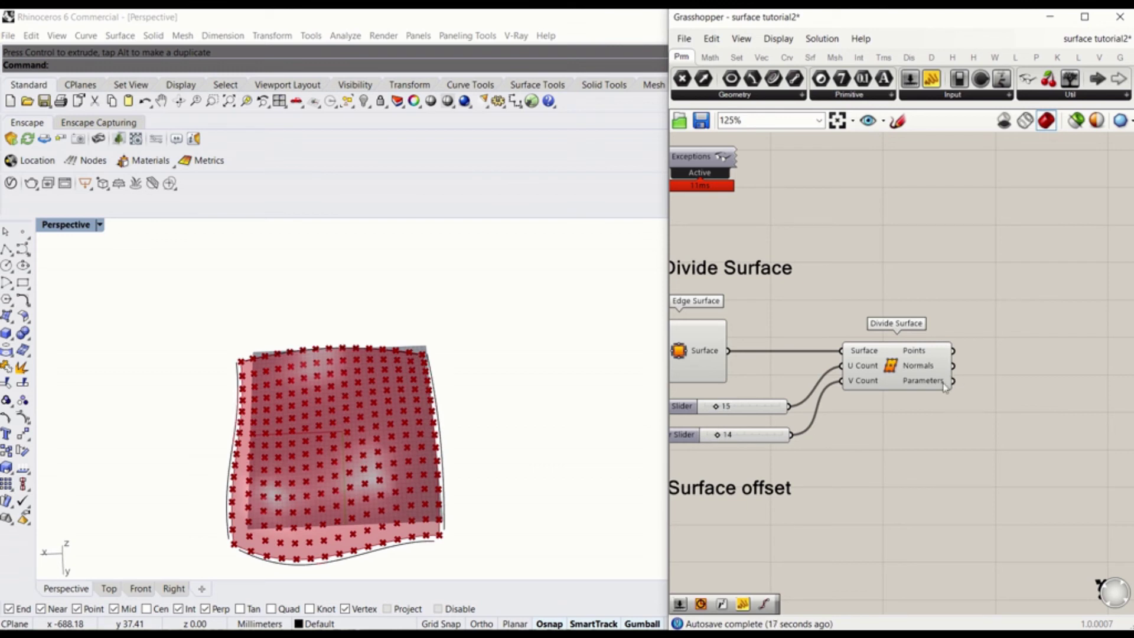
pyautogui.moveTo(1015, 407); pyautogui.dragTo(1001, 374, button='right')
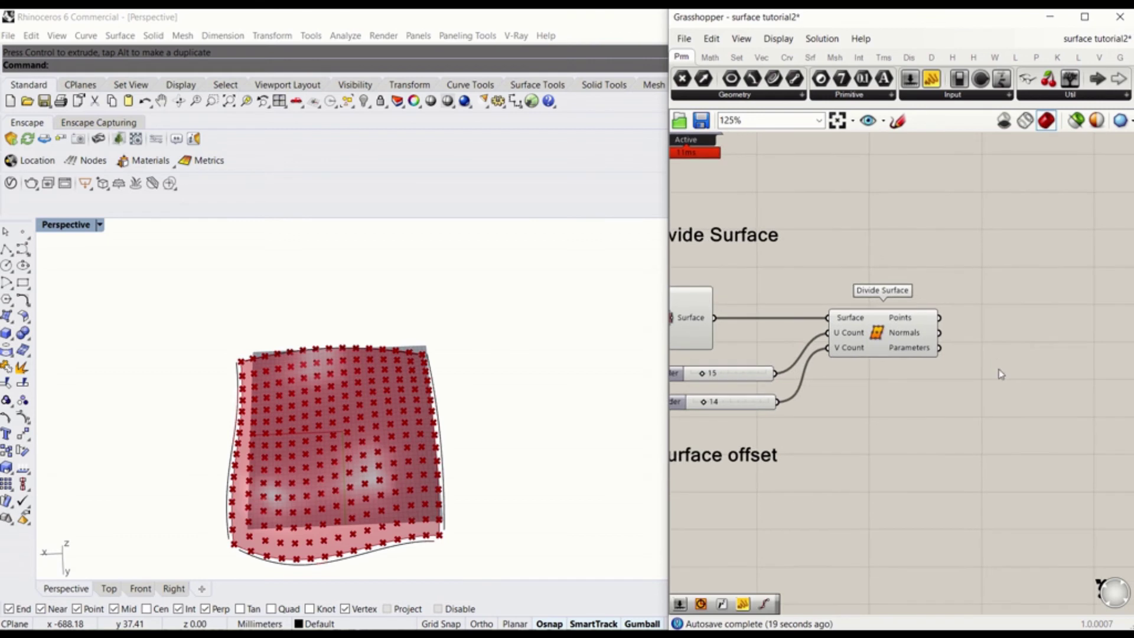
# Zoom and orbit the Perspective view to inspect the thinned 15 by 14 point grid
pyautogui.scroll(1, 925, 339)
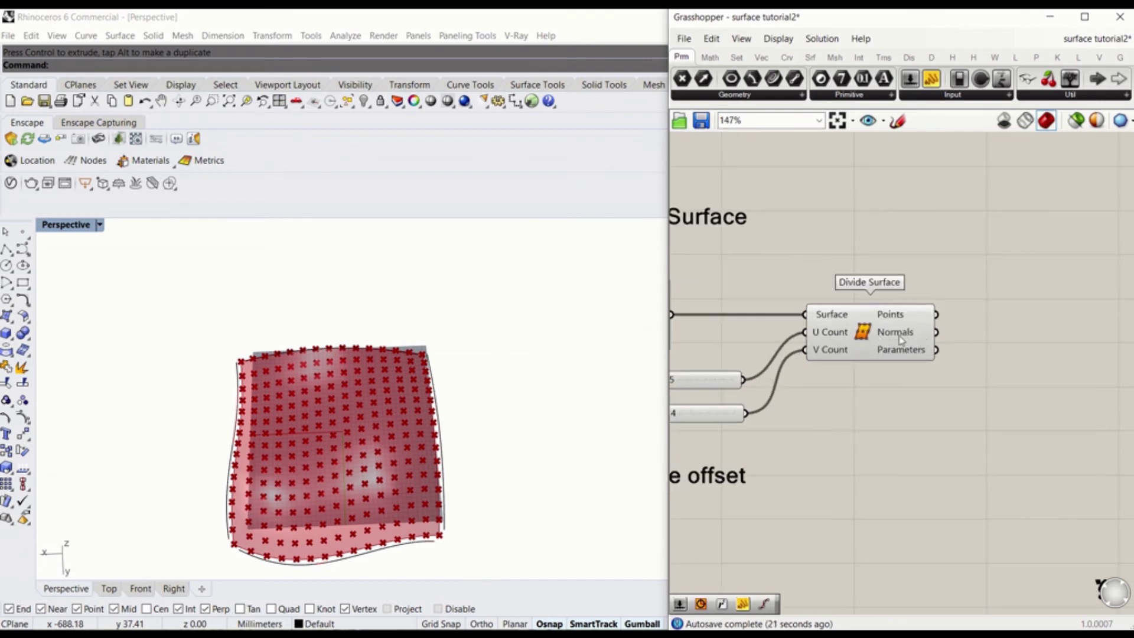
pyautogui.moveTo(414, 461); pyautogui.dragTo(514, 416, button='right')
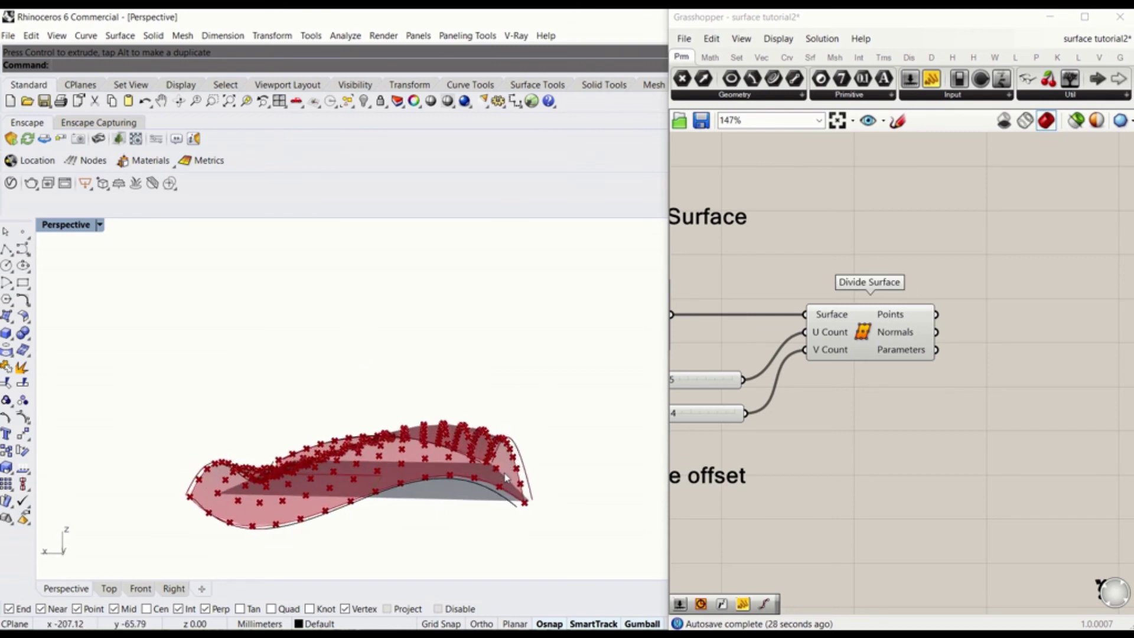
pyautogui.moveTo(497, 440); pyautogui.dragTo(461, 458, button='right')
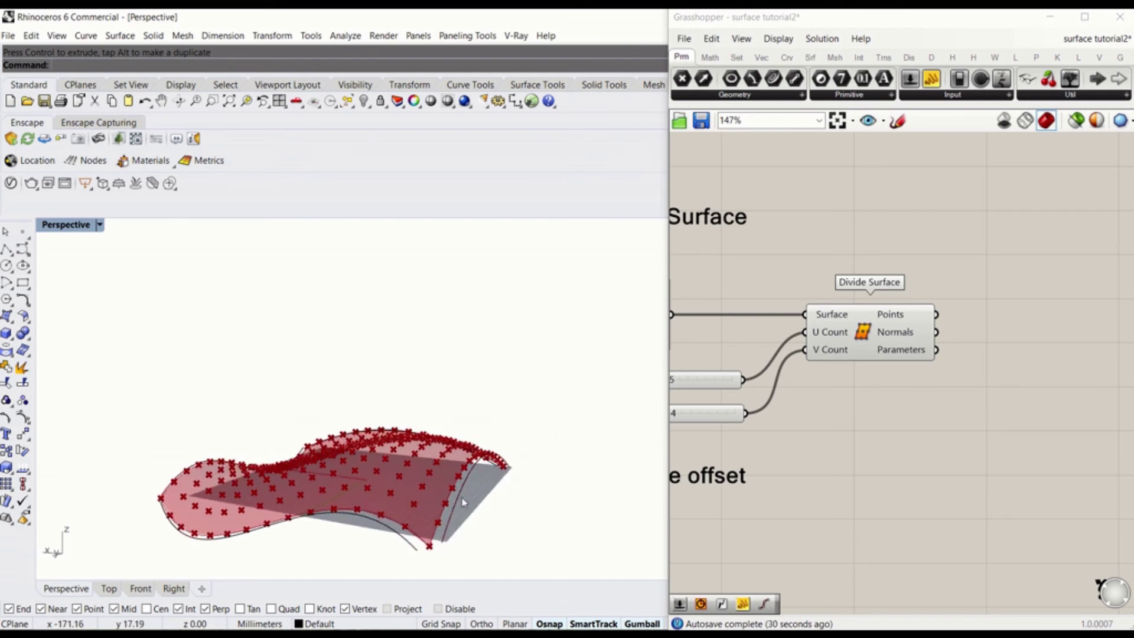
pyautogui.doubleClick(1010, 329)
# Add a Line SDL component, wiring grid Points to Start and Normals to Direction
pyautogui.write('line')
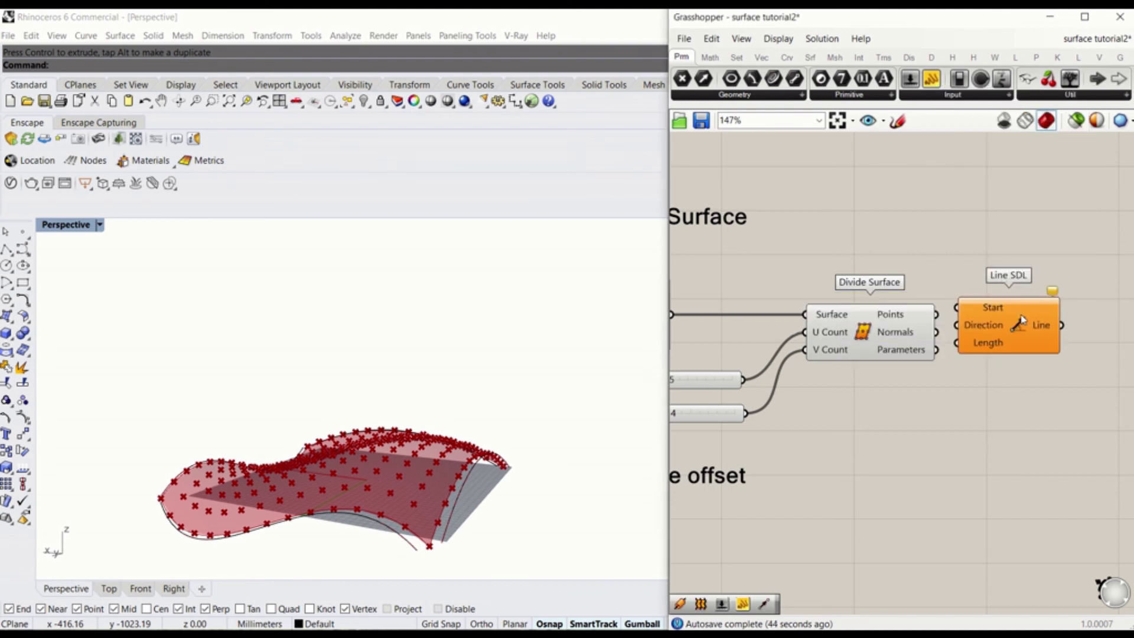
pyautogui.moveTo(1021, 321); pyautogui.dragTo(1068, 346)
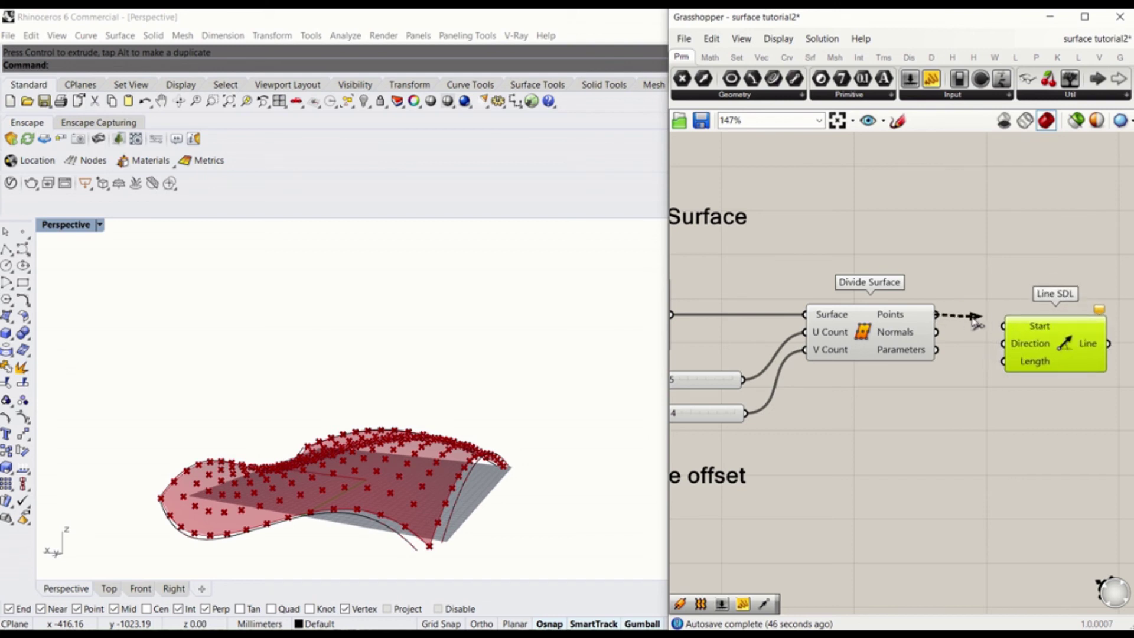
pyautogui.moveTo(998, 328); pyautogui.dragTo(1003, 326)
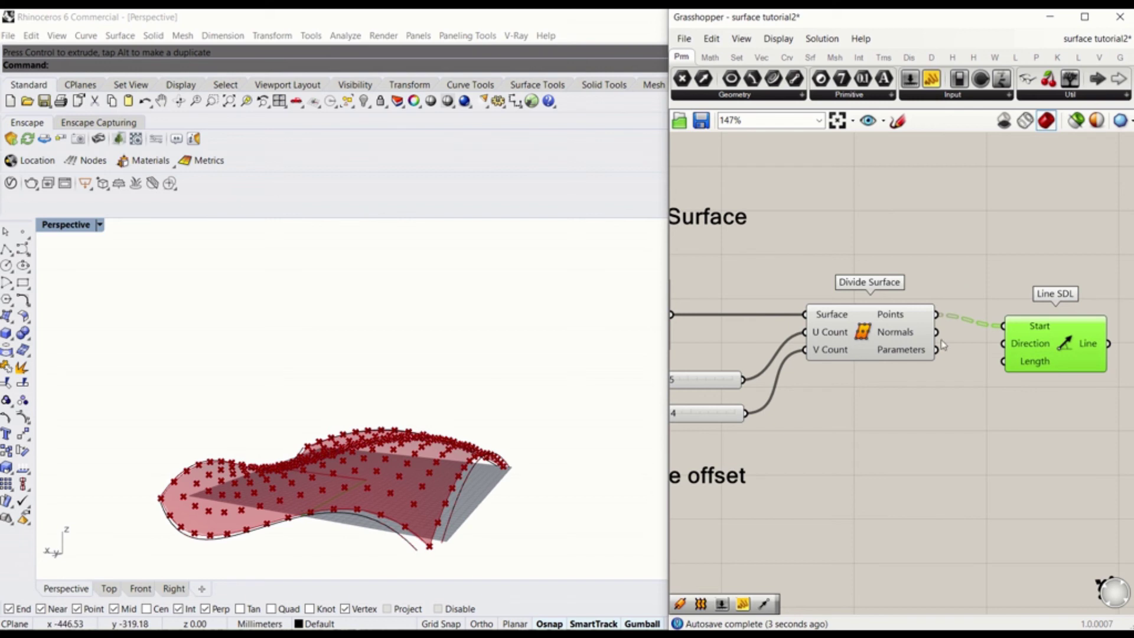
pyautogui.click(917, 337)
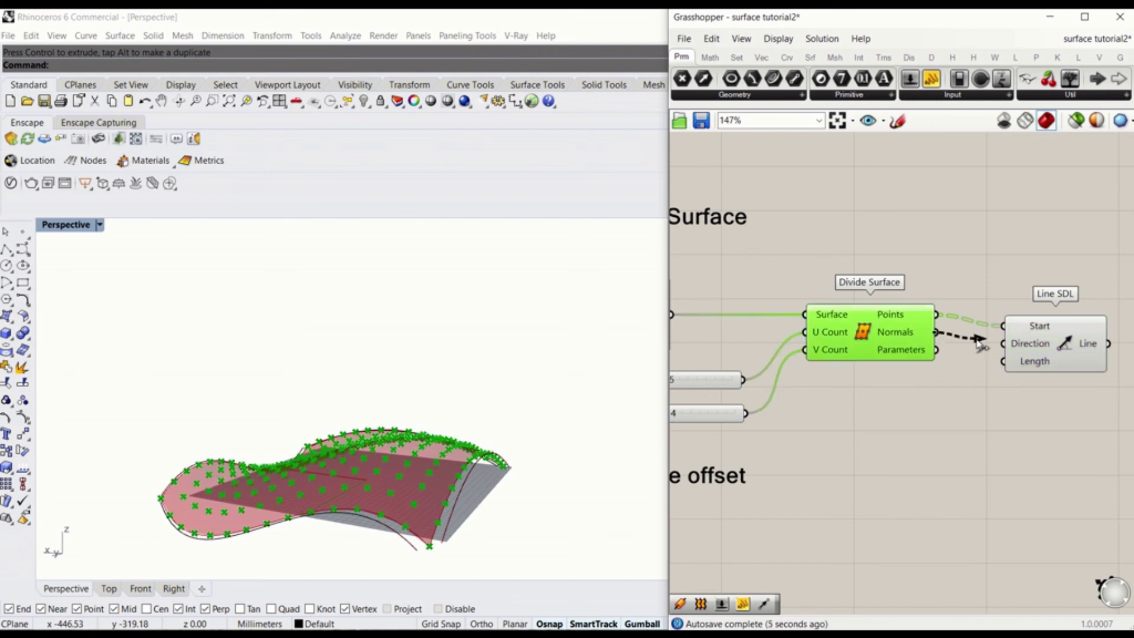
# Add a Number Slider of 100 to drive the Line SDL Length
pyautogui.moveTo(502, 443)
pyautogui.mouseDown(button='right')
pyautogui.moveTo(499, 455)
pyautogui.moveTo(501, 424)
pyautogui.mouseUp(button='right')
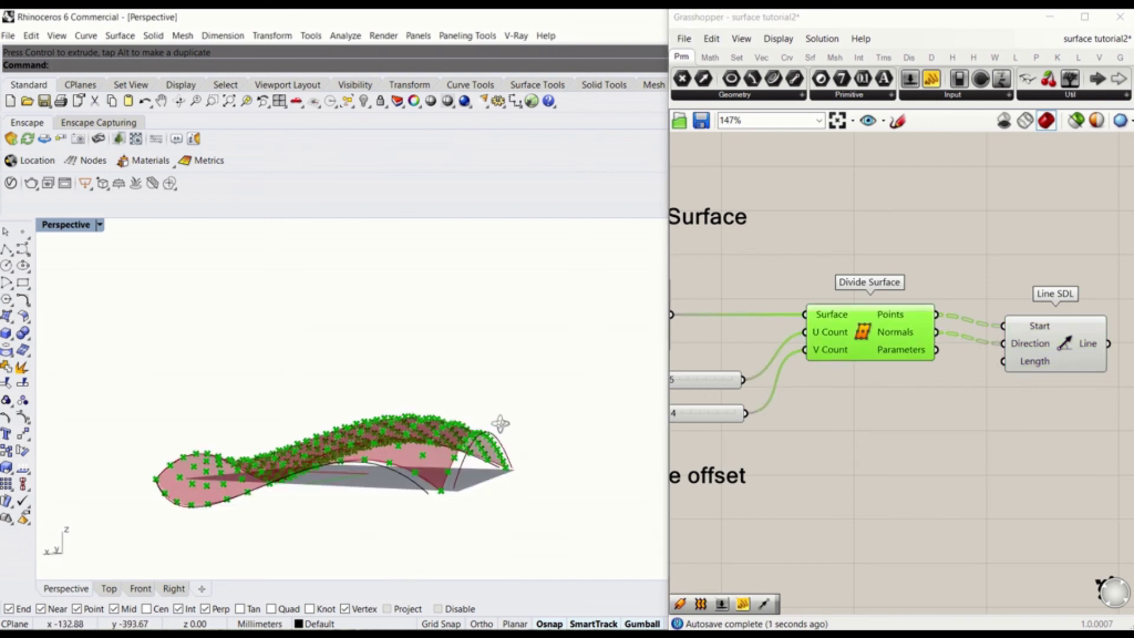
pyautogui.doubleClick(936, 388)
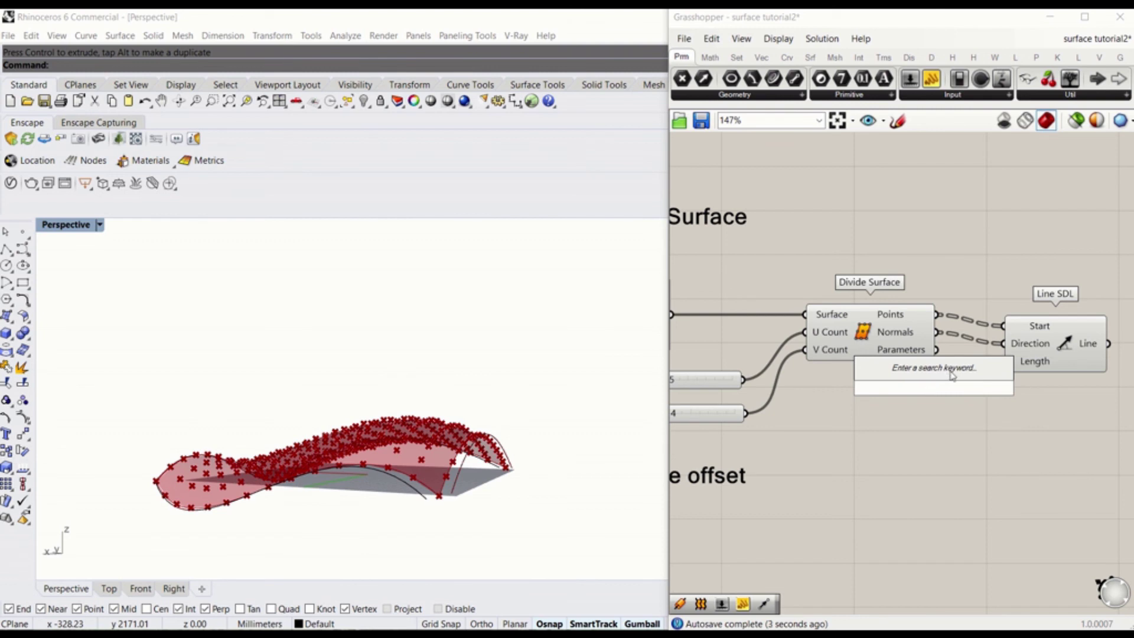
pyautogui.write('100')
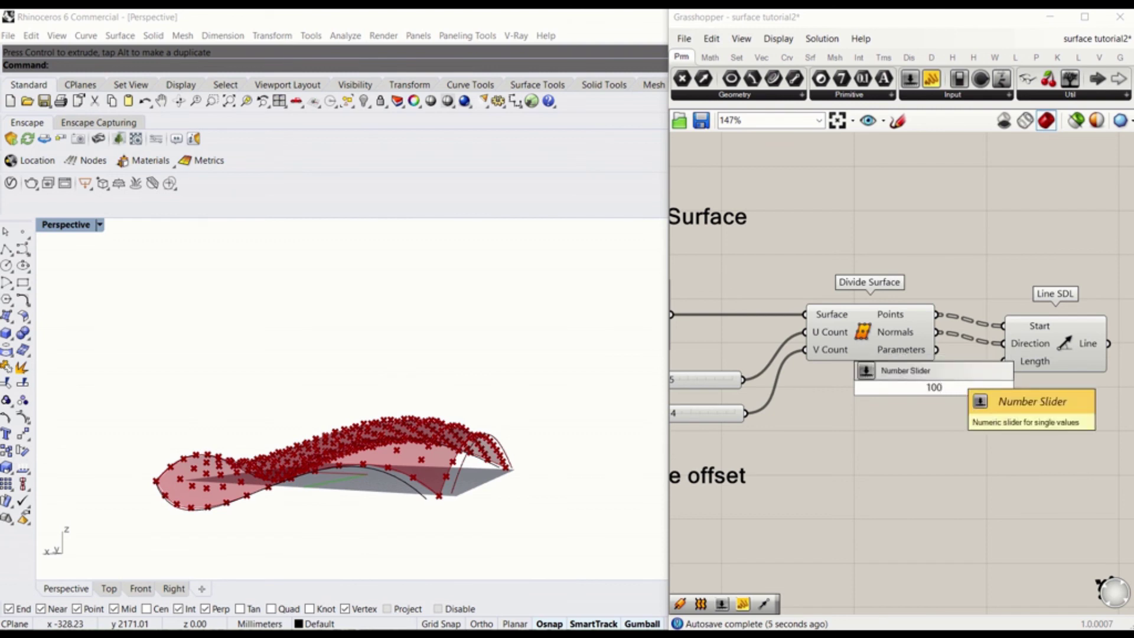
pyautogui.press('Return')
pyautogui.moveTo(1029, 345); pyautogui.dragTo(1026, 390)
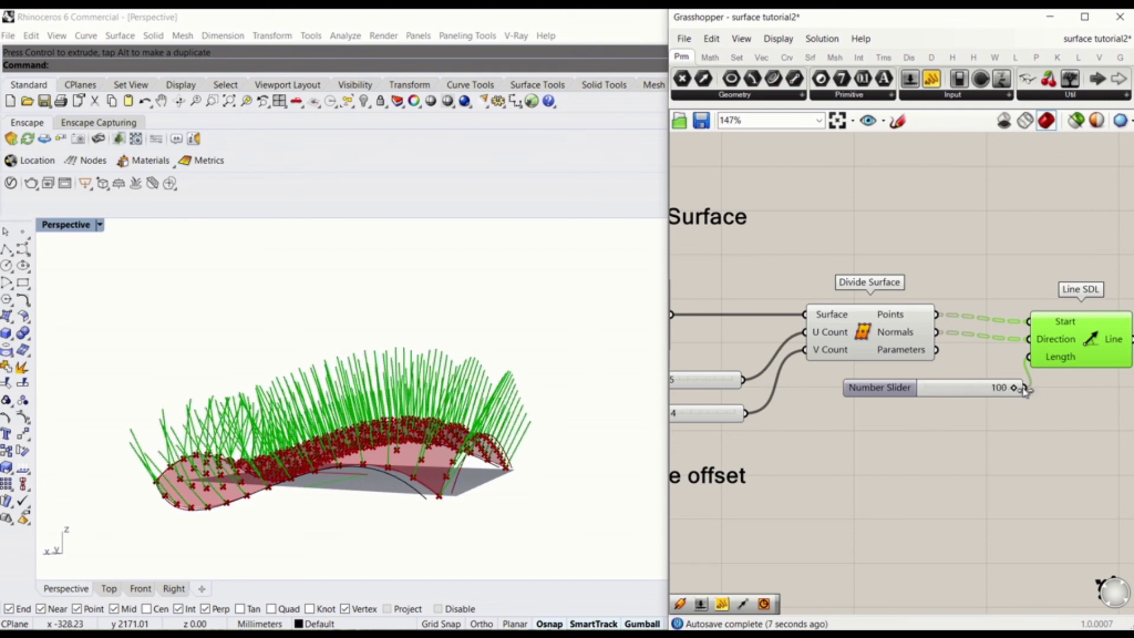
# Place a Pipe component and feed Line SDL's normal lines into its Curve input
pyautogui.moveTo(304, 428); pyautogui.dragTo(437, 437, button='right')
pyautogui.click(932, 433)
pyautogui.scroll(-3, 932, 433)
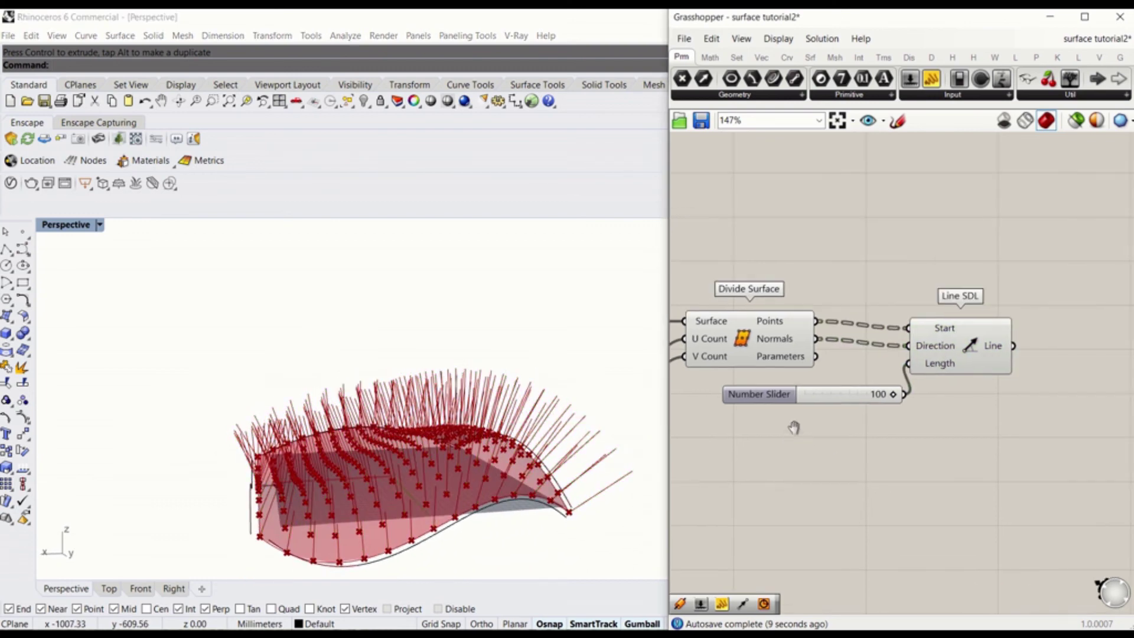
pyautogui.doubleClick(993, 380)
pyautogui.write('pipe')
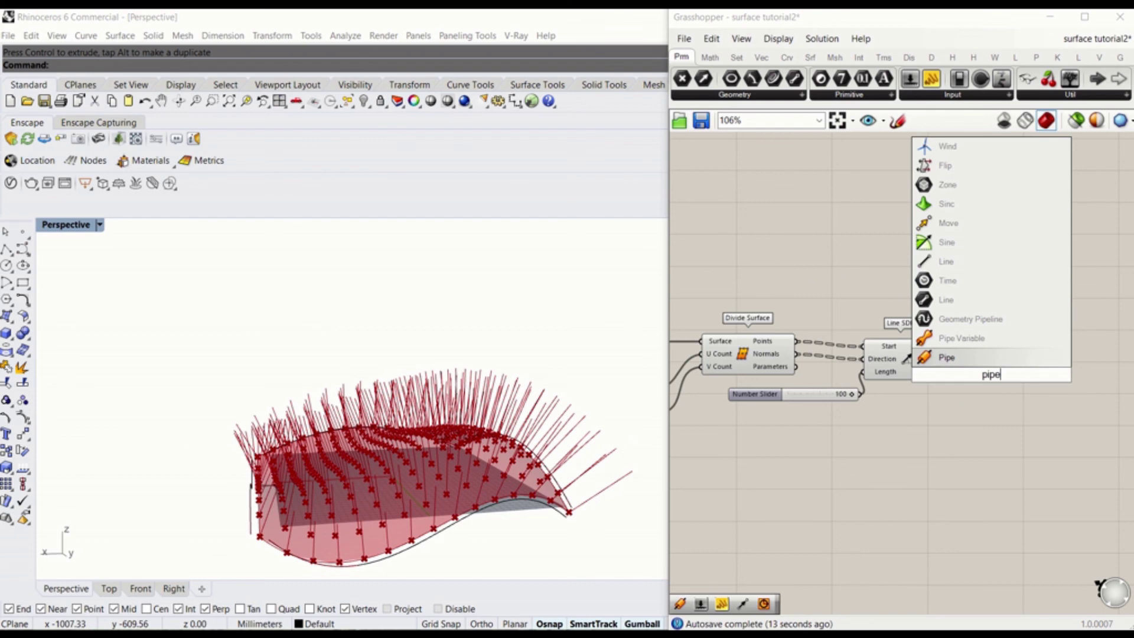
pyautogui.press('Return')
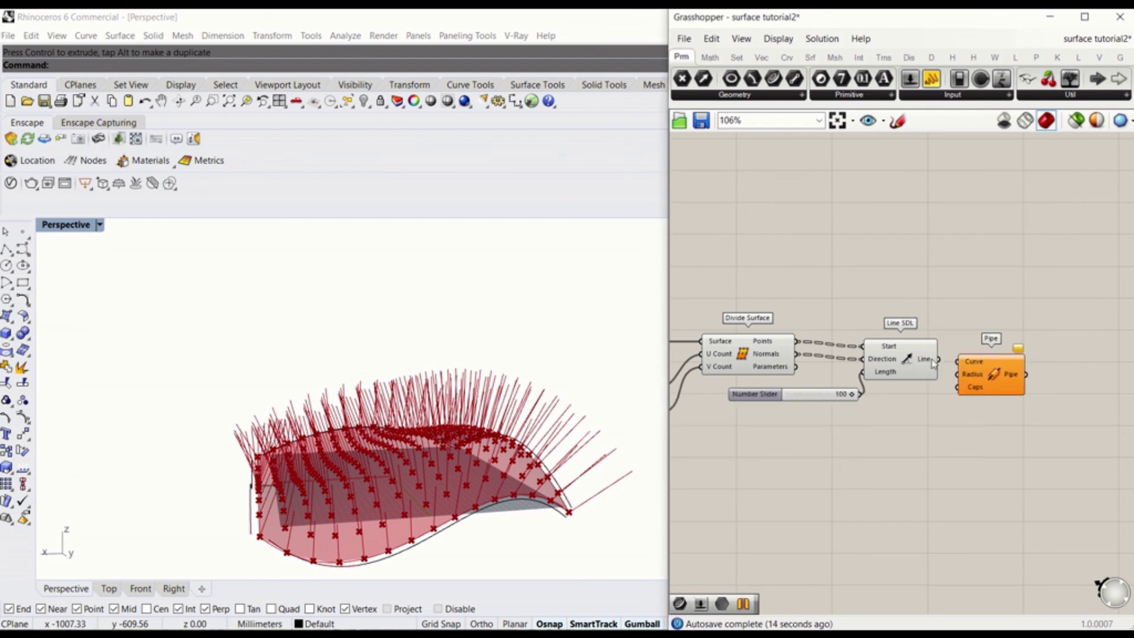
pyautogui.moveTo(946, 363); pyautogui.dragTo(958, 360)
# Frame the definition and orbit the model to inspect the pipes, selecting a surface edge curve
pyautogui.click(578, 364)
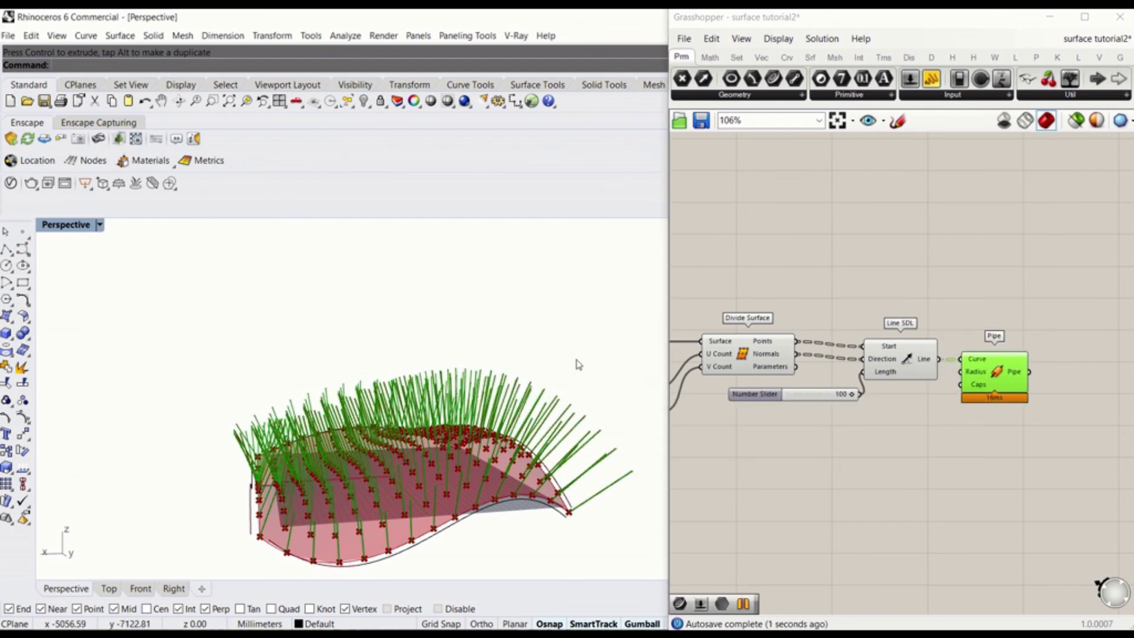
pyautogui.moveTo(831, 446); pyautogui.dragTo(913, 420, button='right')
pyautogui.click(887, 445)
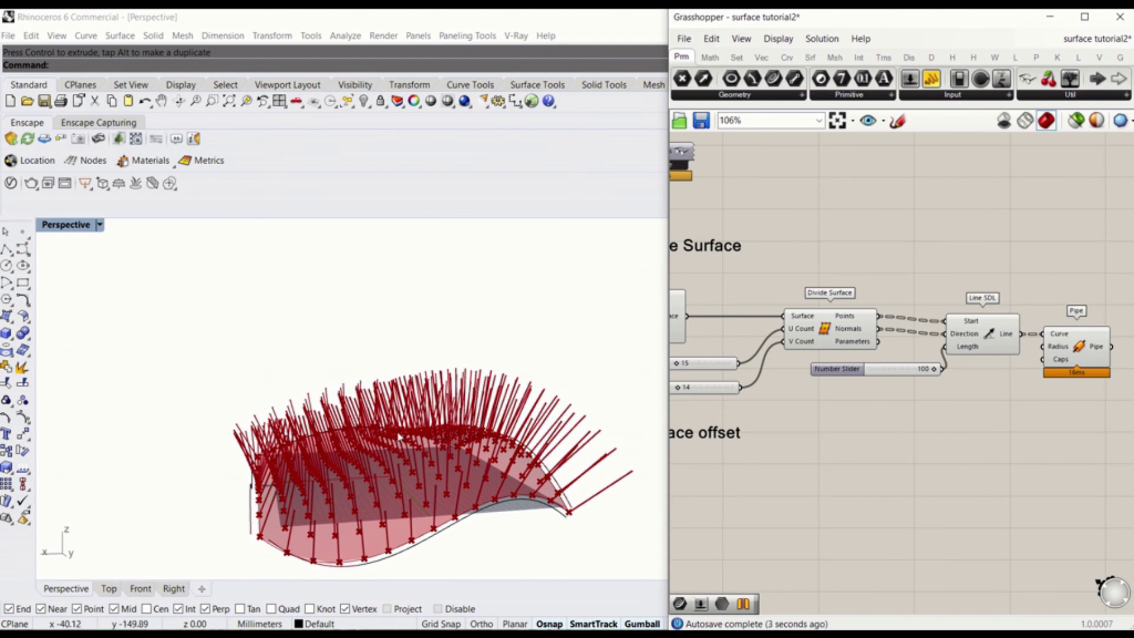
pyautogui.moveTo(397, 436); pyautogui.dragTo(440, 408, button='right')
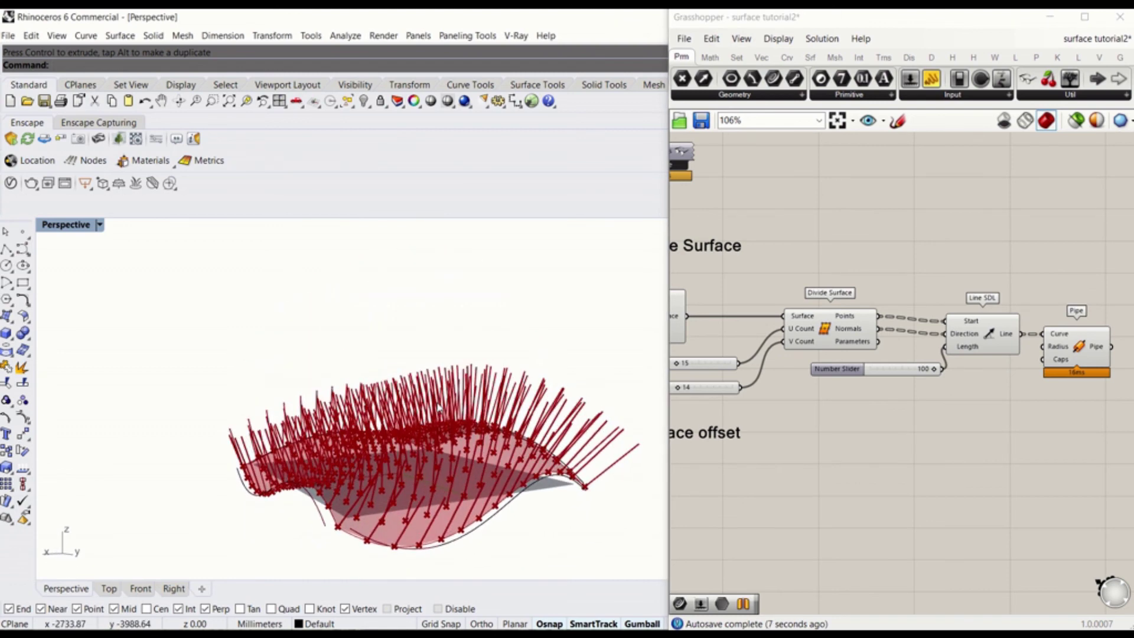
pyautogui.click(512, 500)
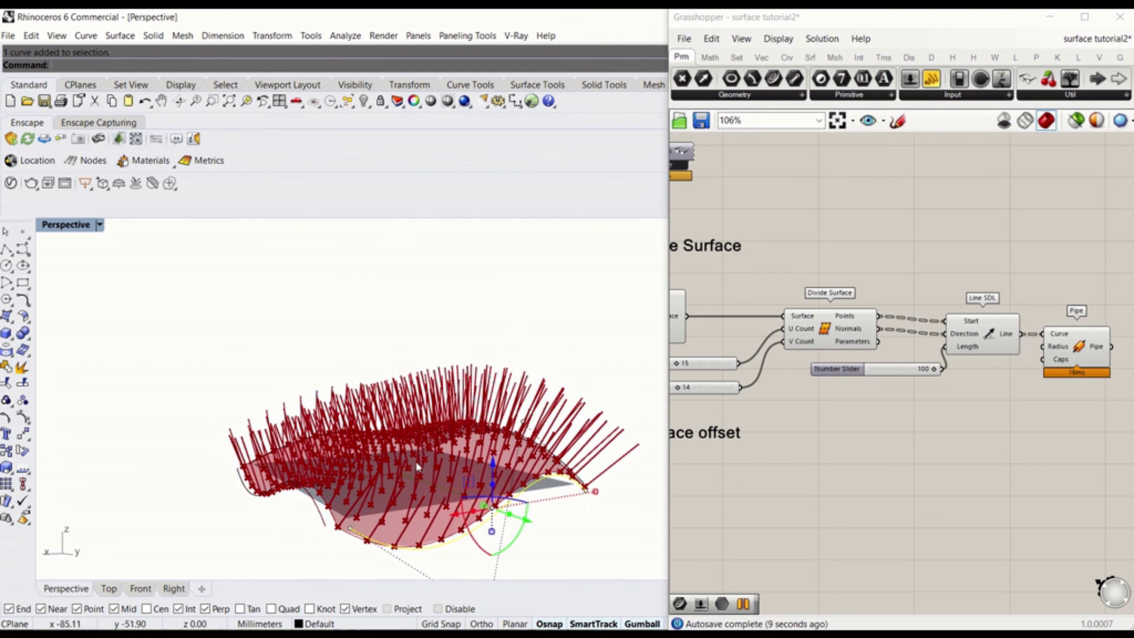
# Reshape the surface by moving an edge curve with the Gumball, then raise U Count to 39
pyautogui.moveTo(417, 466); pyautogui.dragTo(463, 516, button='right')
pyautogui.moveTo(571, 513); pyautogui.dragTo(625, 535)
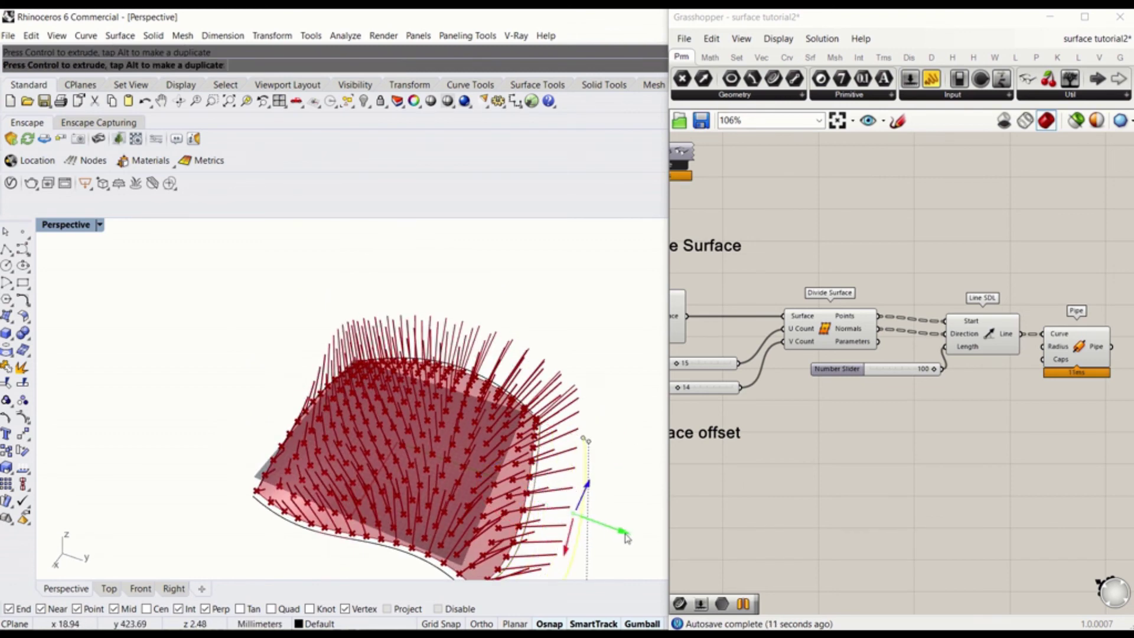
pyautogui.moveTo(627, 537); pyautogui.dragTo(526, 431, button='right')
pyautogui.moveTo(547, 506); pyautogui.dragTo(474, 480)
pyautogui.press('Escape')
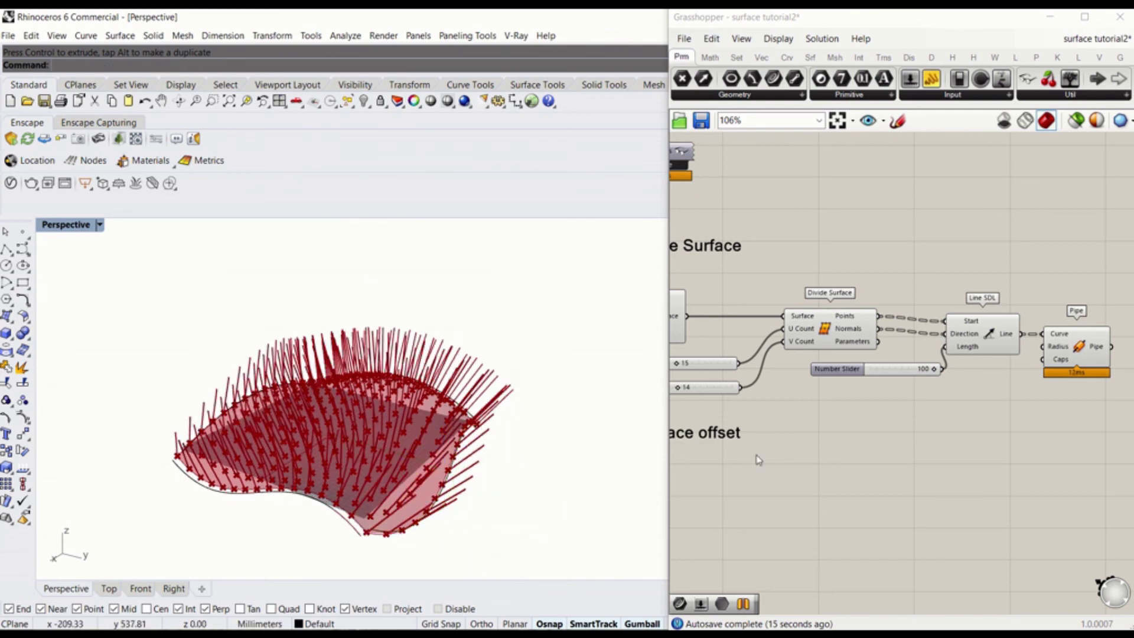
pyautogui.scroll(3, 759, 459)
pyautogui.moveTo(796, 368); pyautogui.dragTo(808, 401)
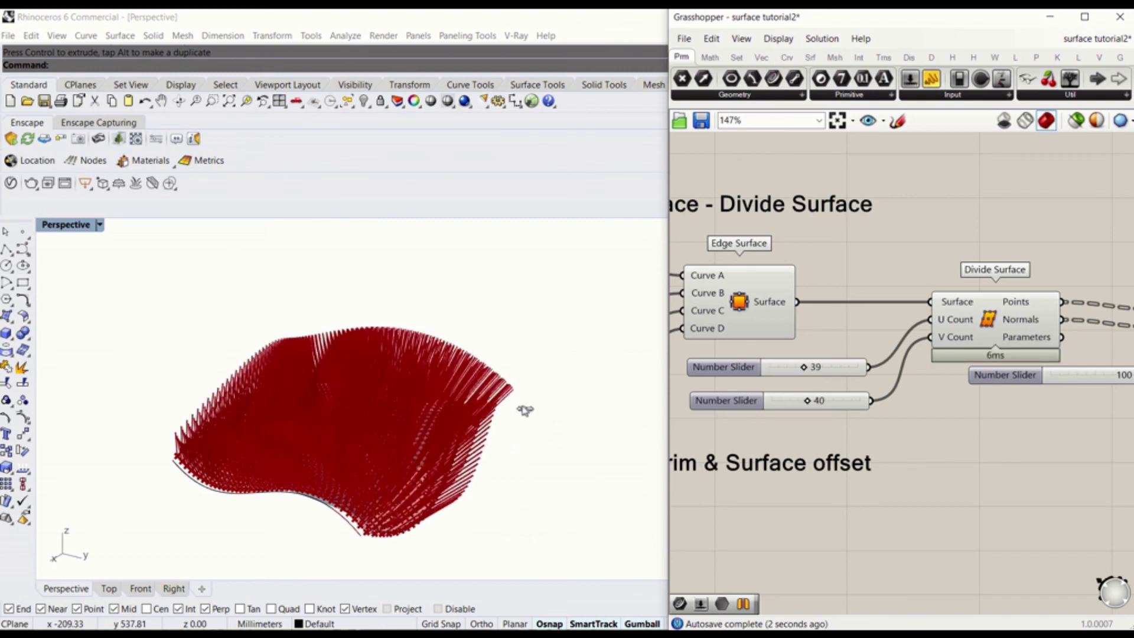